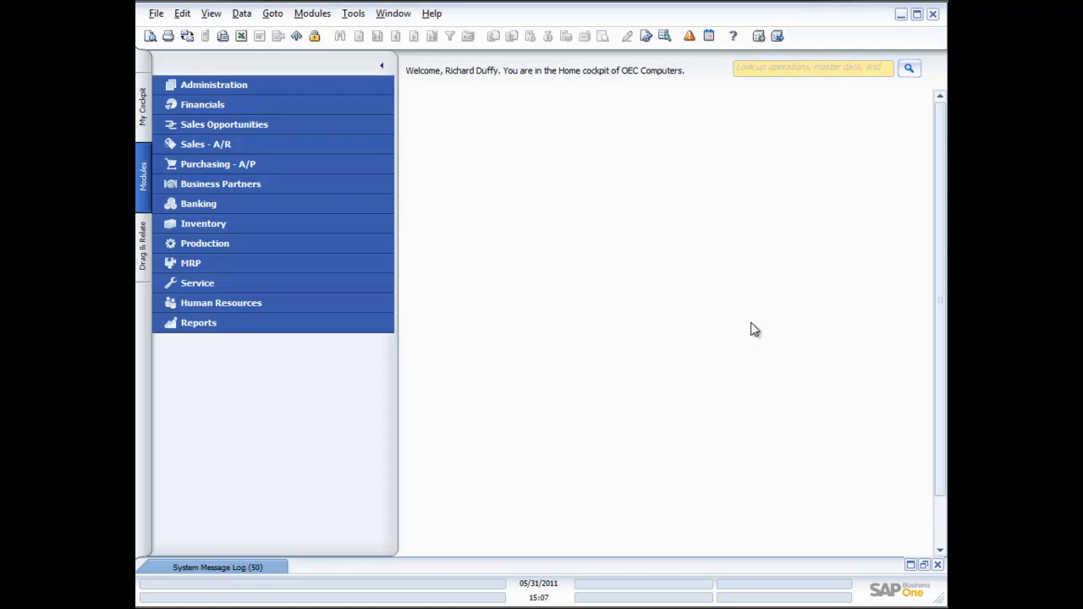
- Open Item Master Data from the Inventory module, move its window clear of the edge, and display the first item record
{"action": "left_click", "coordinate": [210, 231]}
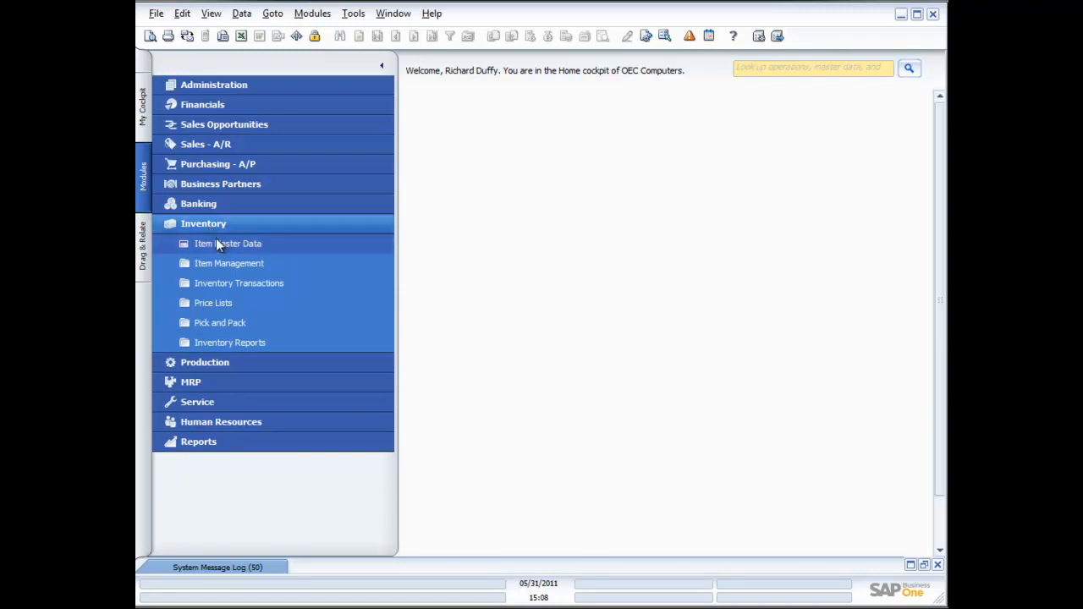
{"action": "left_click", "coordinate": [217, 242]}
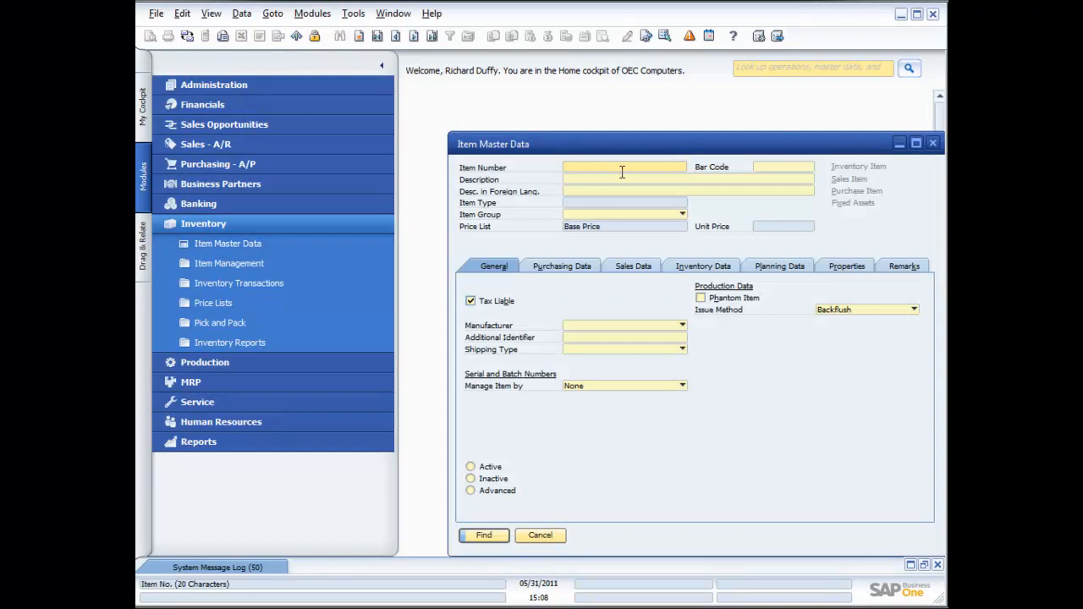
{"action": "left_click_drag", "start_coordinate": [640, 149], "coordinate": [596, 118]}
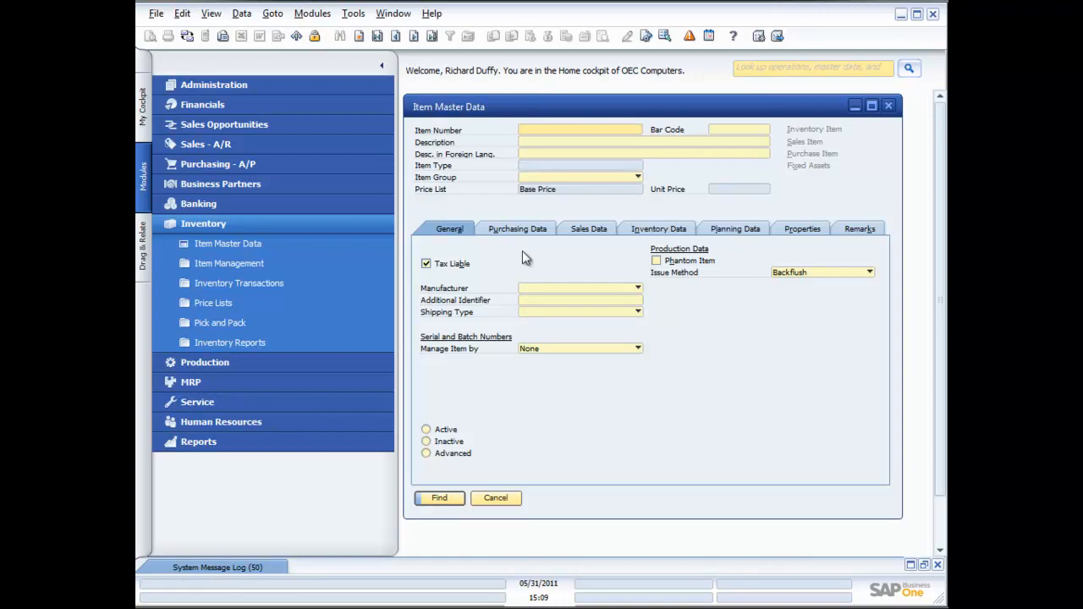
{"action": "left_click", "coordinate": [378, 36]}
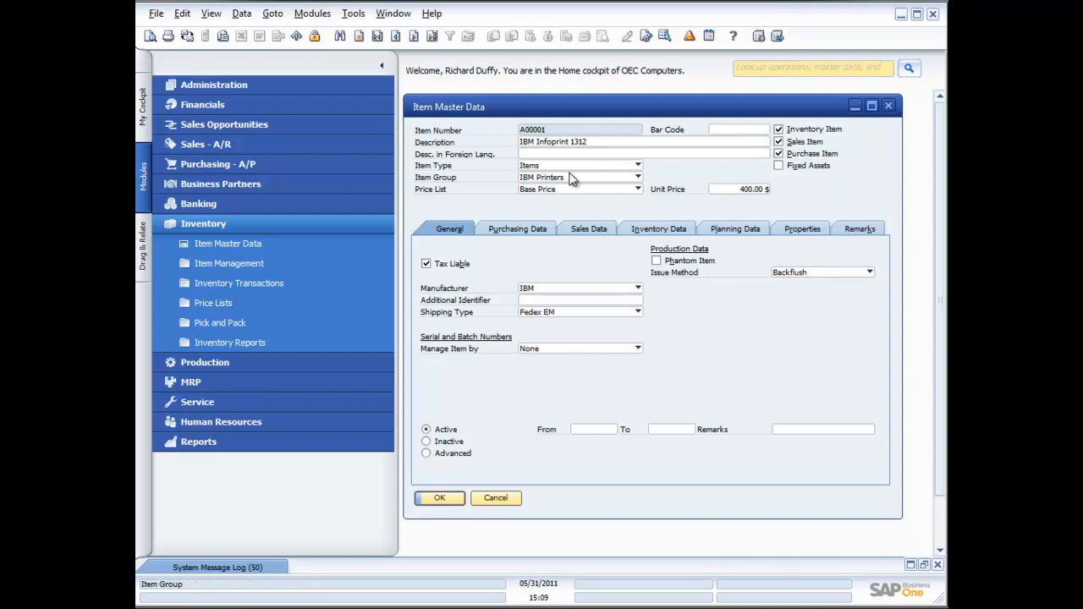
- Examine the item group, purchase item, manufacturer and serial/batch management options of item A00001
{"action": "left_click", "coordinate": [638, 168]}
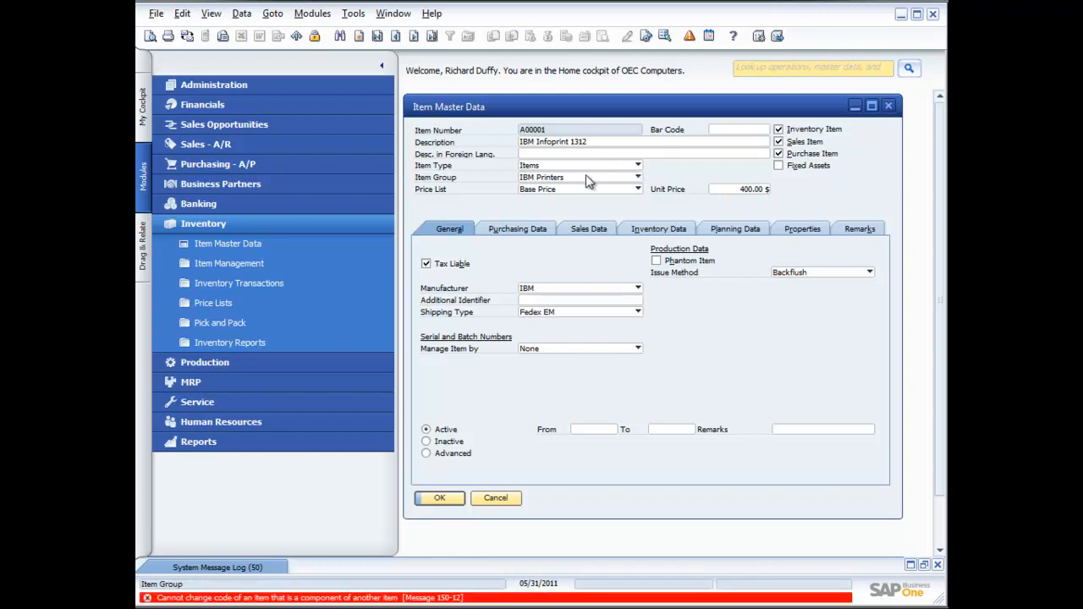
{"action": "left_click", "coordinate": [638, 180]}
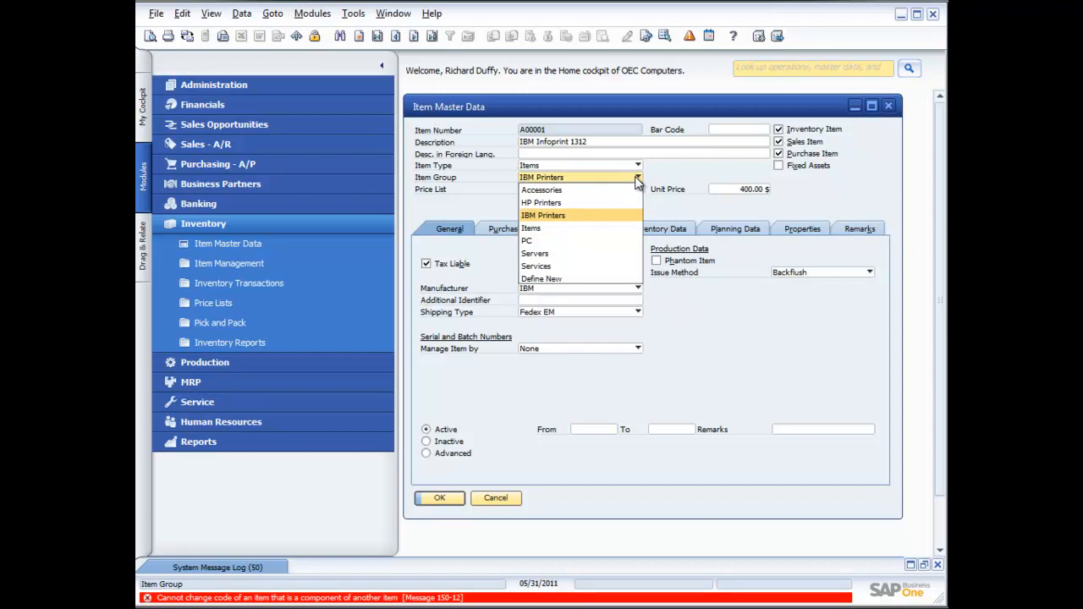
{"action": "left_click", "coordinate": [687, 180]}
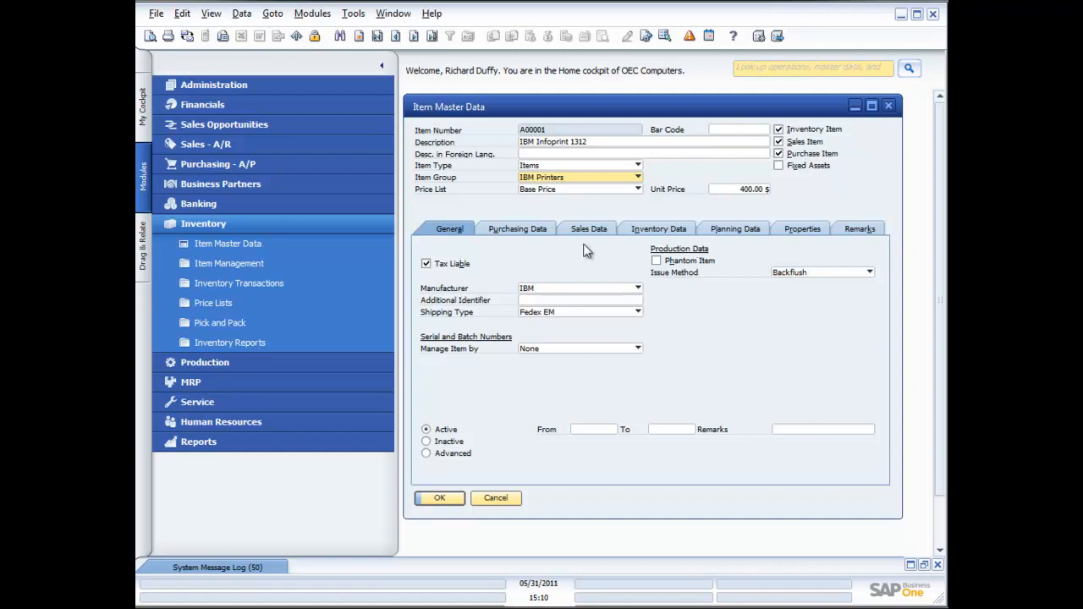
{"action": "left_click", "coordinate": [779, 153]}
{"action": "left_click", "coordinate": [778, 153]}
{"action": "left_click", "coordinate": [638, 289]}
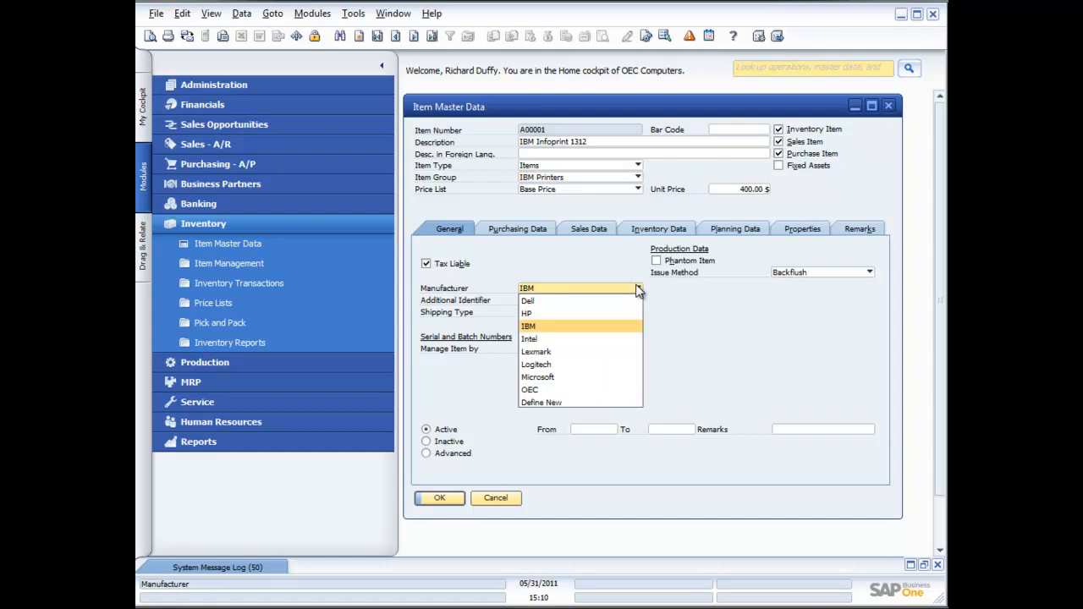
{"action": "left_click", "coordinate": [638, 289]}
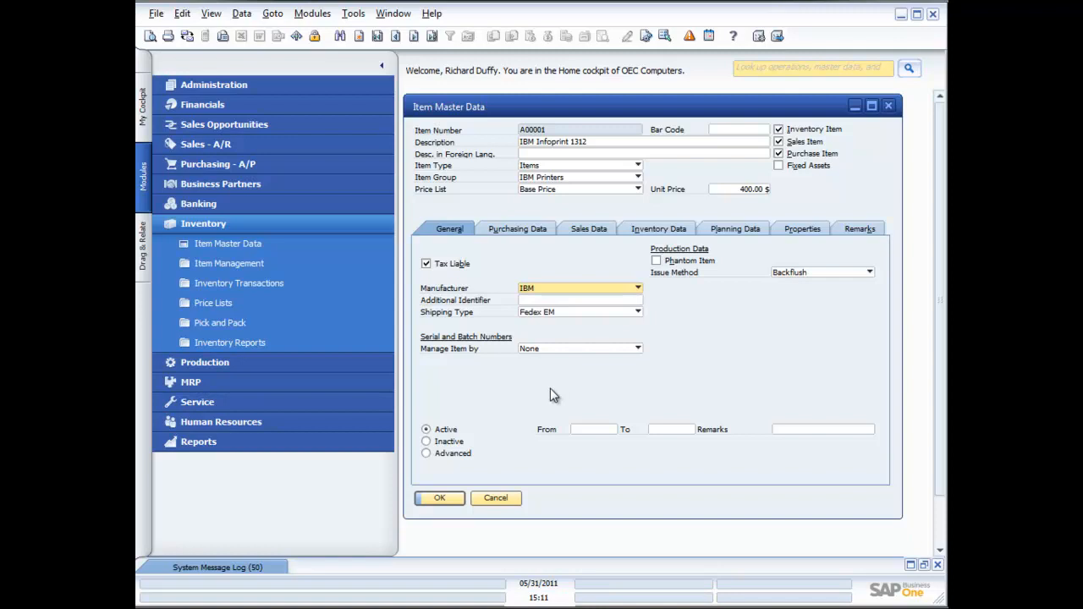
{"action": "left_click", "coordinate": [639, 349]}
- Review the purchasing, sales and inventory data of item A00001, comparing the purchasing and sales units of measure
{"action": "left_click", "coordinate": [517, 233]}
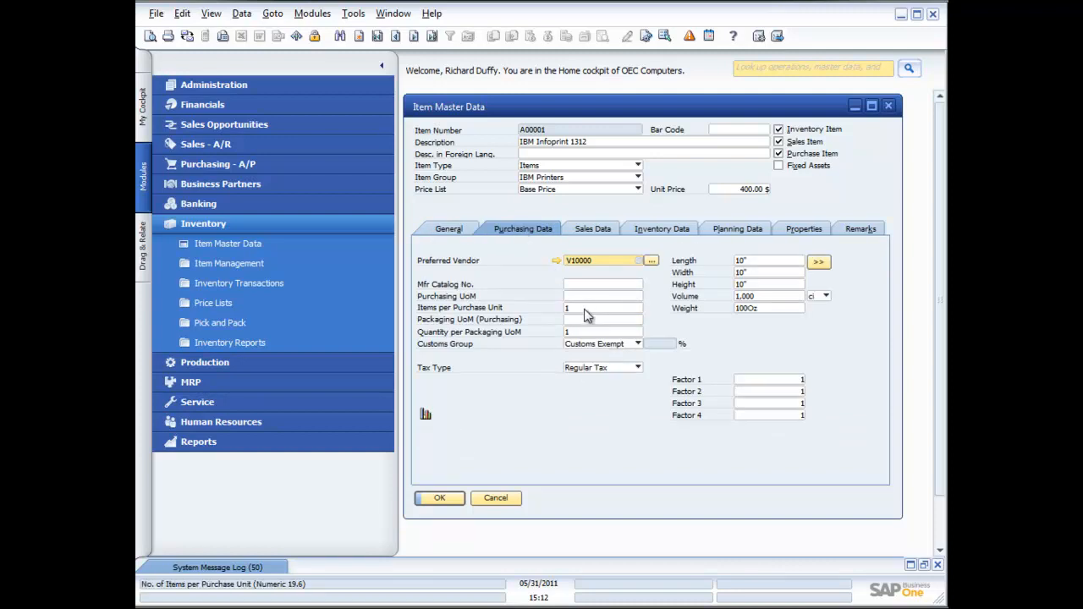
{"action": "left_click", "coordinate": [589, 230]}
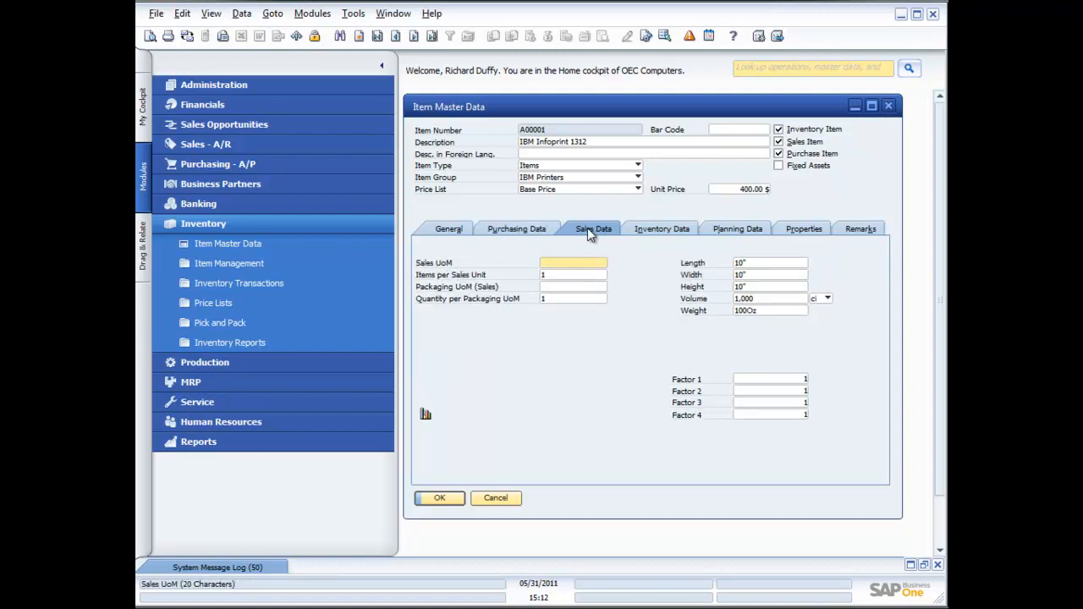
{"action": "left_click", "coordinate": [522, 232]}
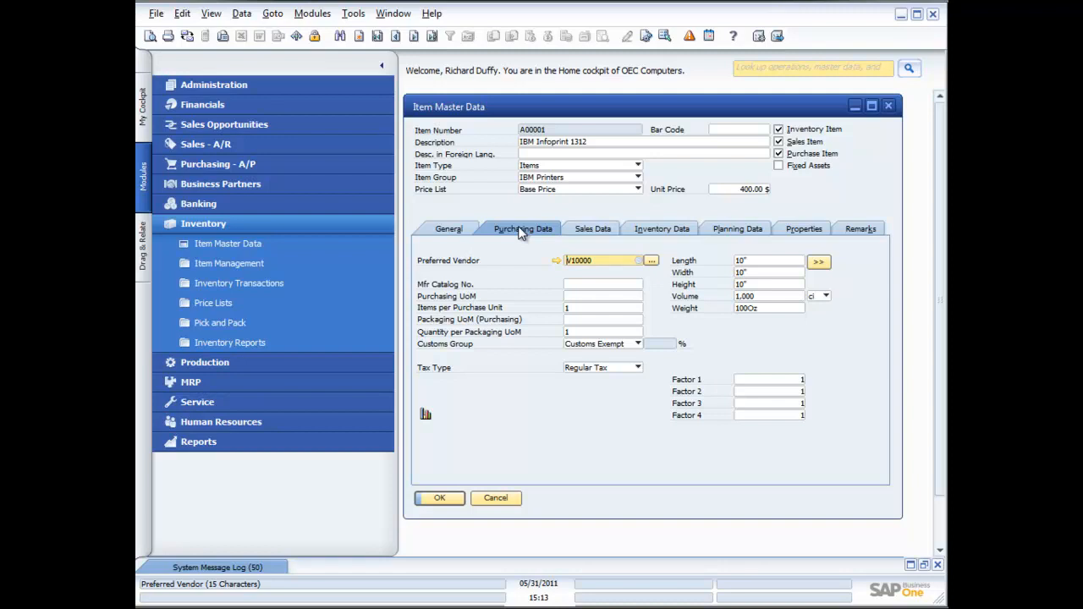
{"action": "left_click", "coordinate": [599, 231]}
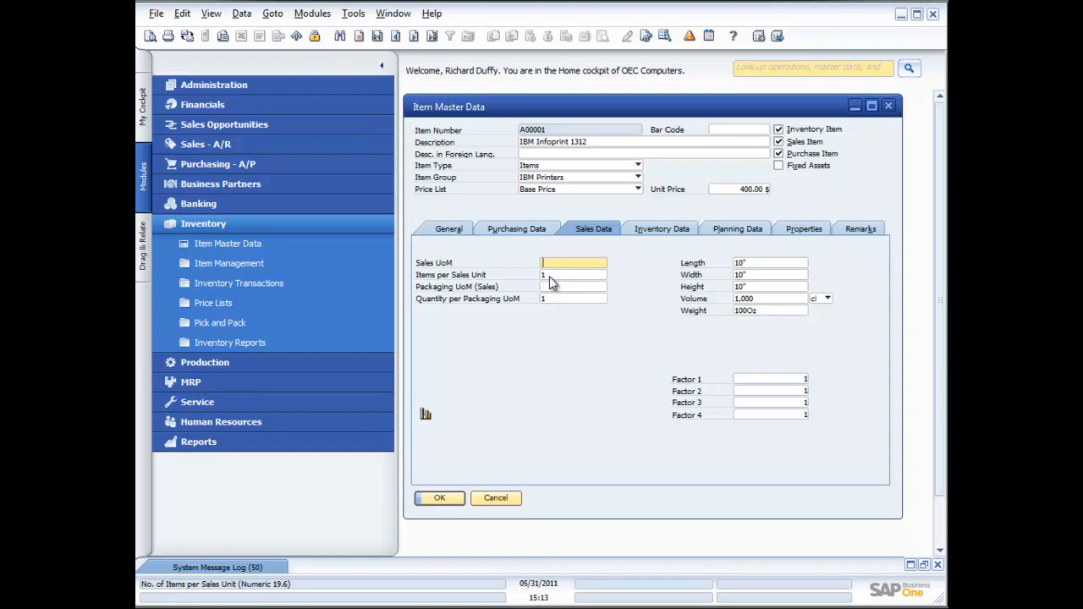
{"action": "left_click", "coordinate": [664, 229]}
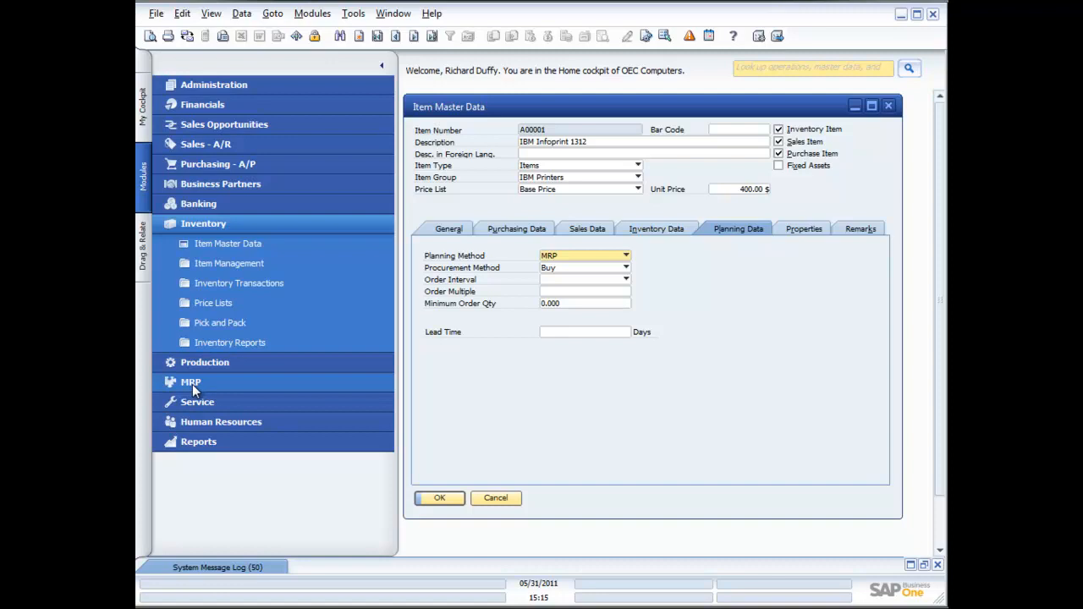
- Examine the planning method and procurement method choices in the item's planning data
{"action": "left_click", "coordinate": [625, 256]}
{"action": "left_click", "coordinate": [621, 254]}
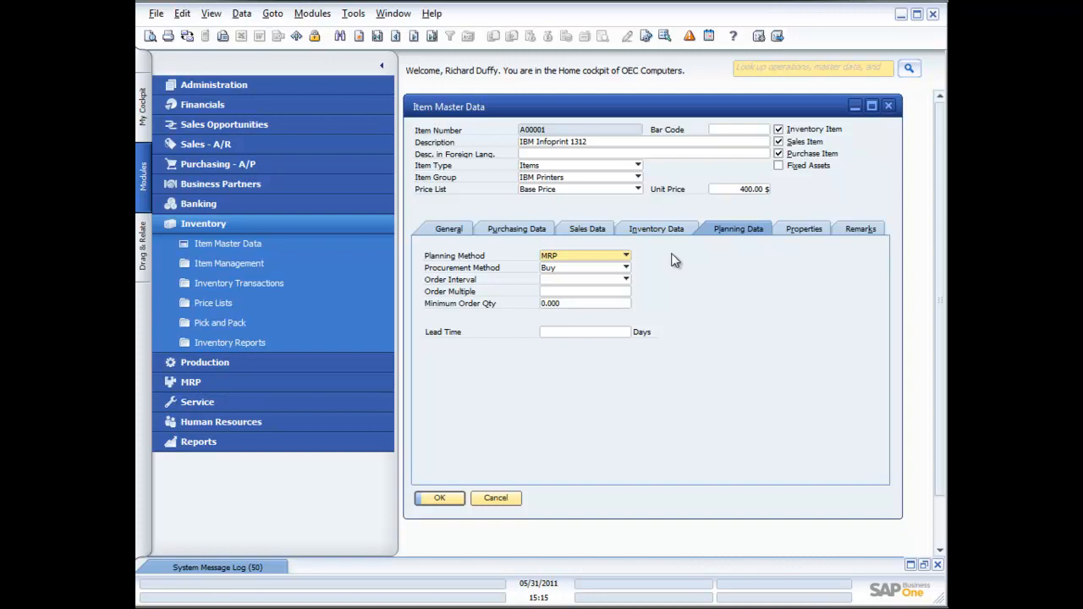
{"action": "left_click", "coordinate": [626, 268]}
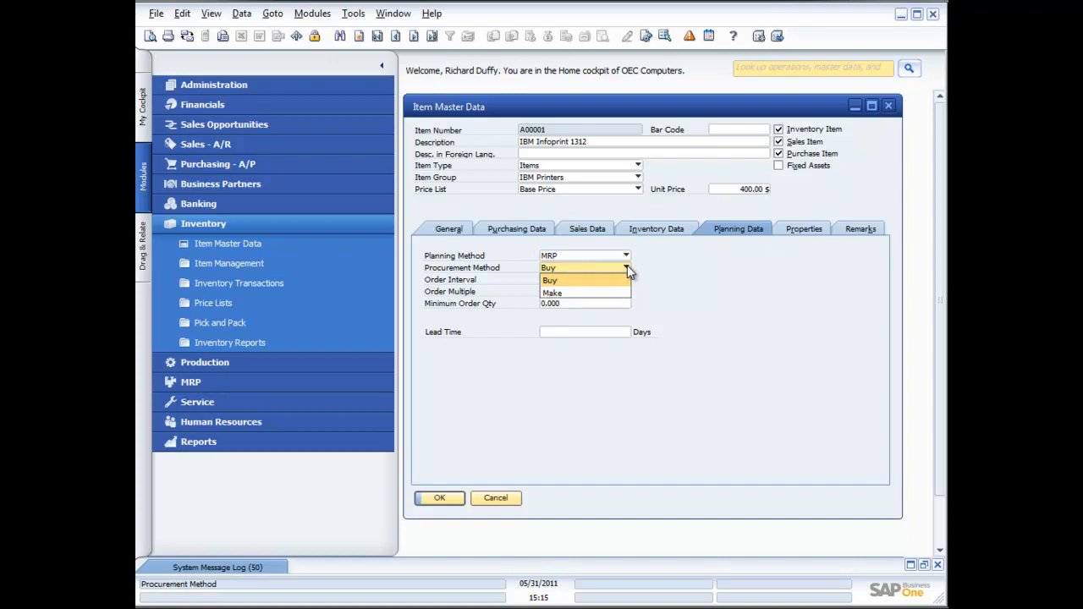
{"action": "left_click", "coordinate": [685, 284]}
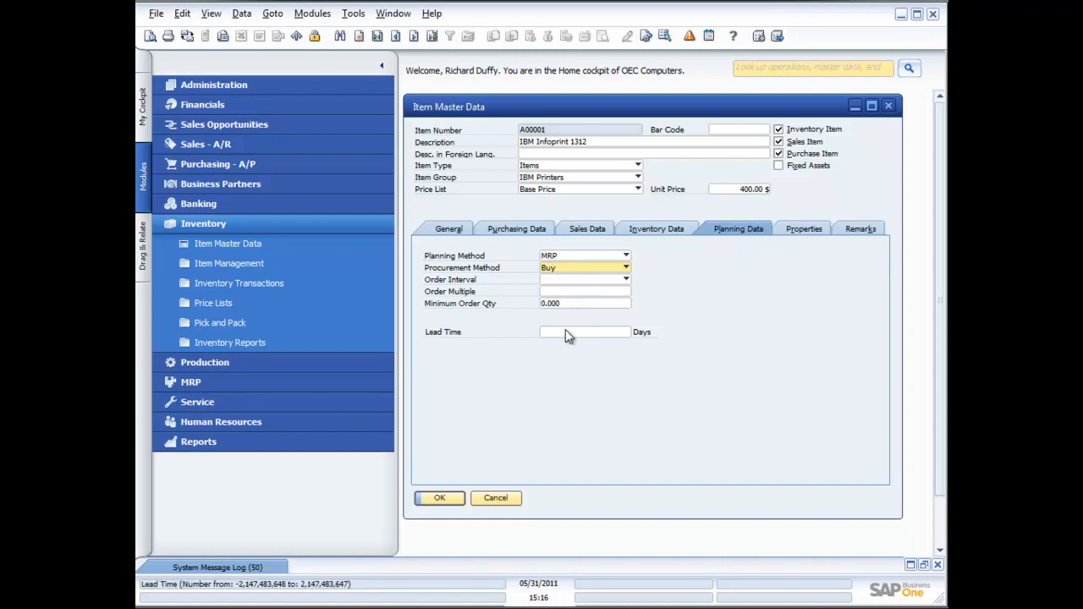
- Look through the item's full property list and its remarks, and return to the general data
{"action": "left_click", "coordinate": [807, 230]}
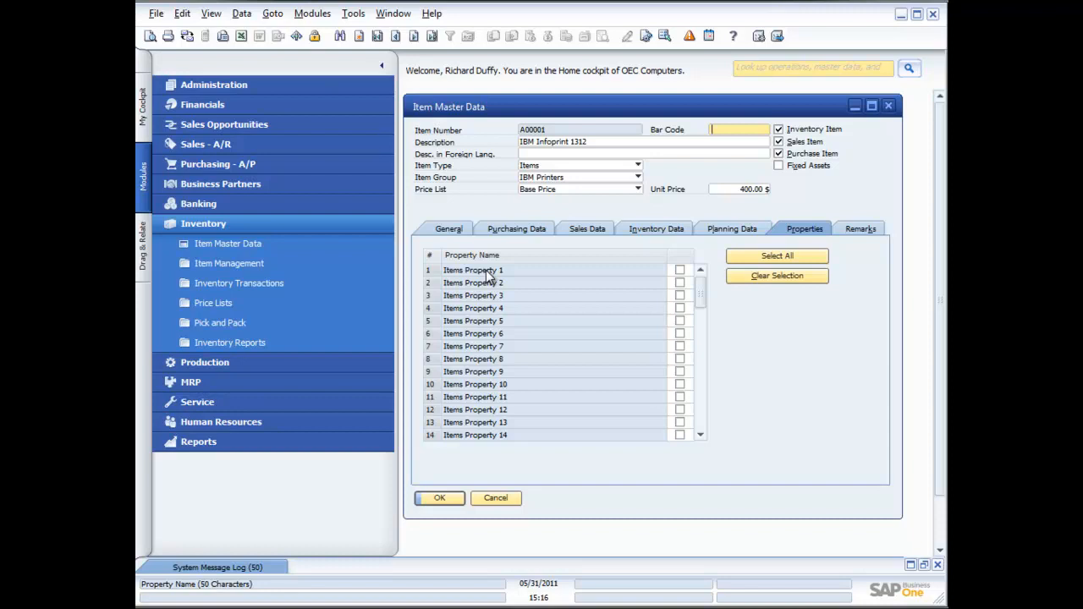
{"action": "left_click_drag", "start_coordinate": [701, 290], "coordinate": [705, 427]}
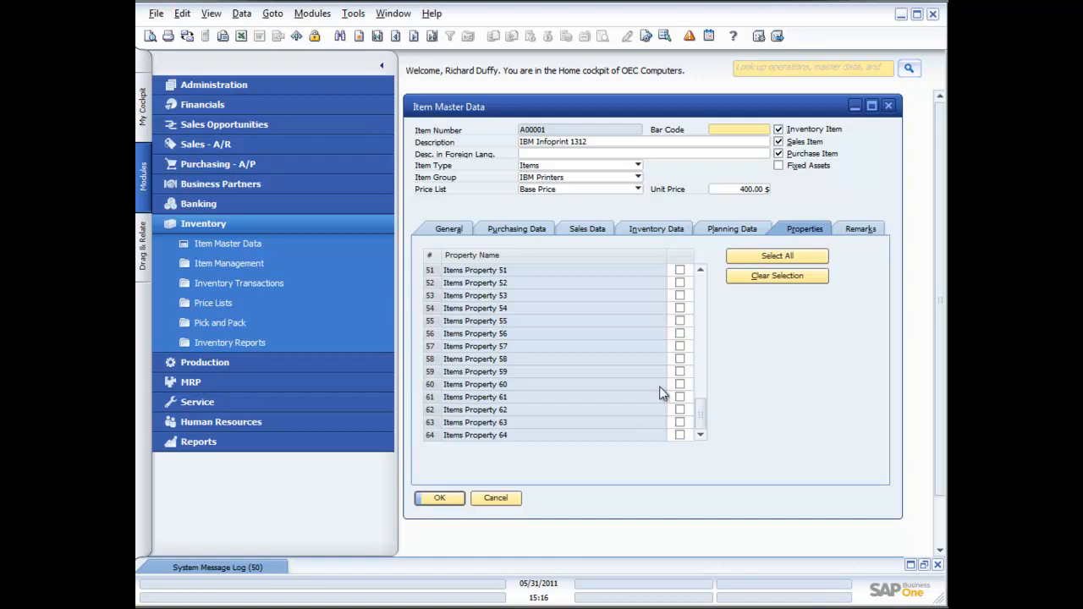
{"action": "left_click", "coordinate": [861, 229]}
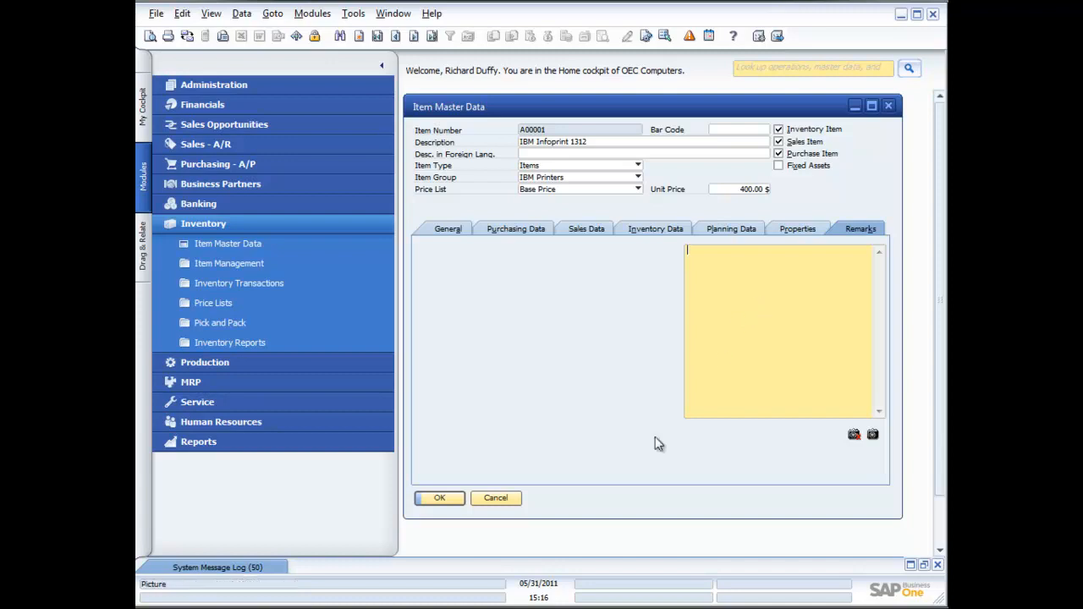
{"action": "left_click", "coordinate": [446, 232]}
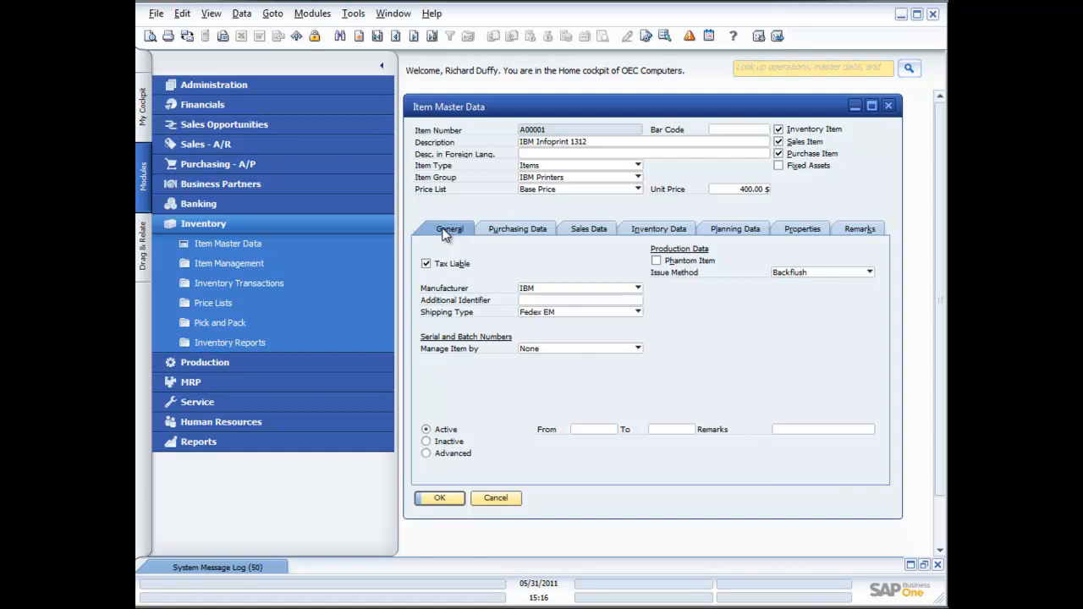
- Open the Price Lists window from the Inventory module and move it clear of the item's header fields
{"action": "left_click", "coordinate": [229, 263]}
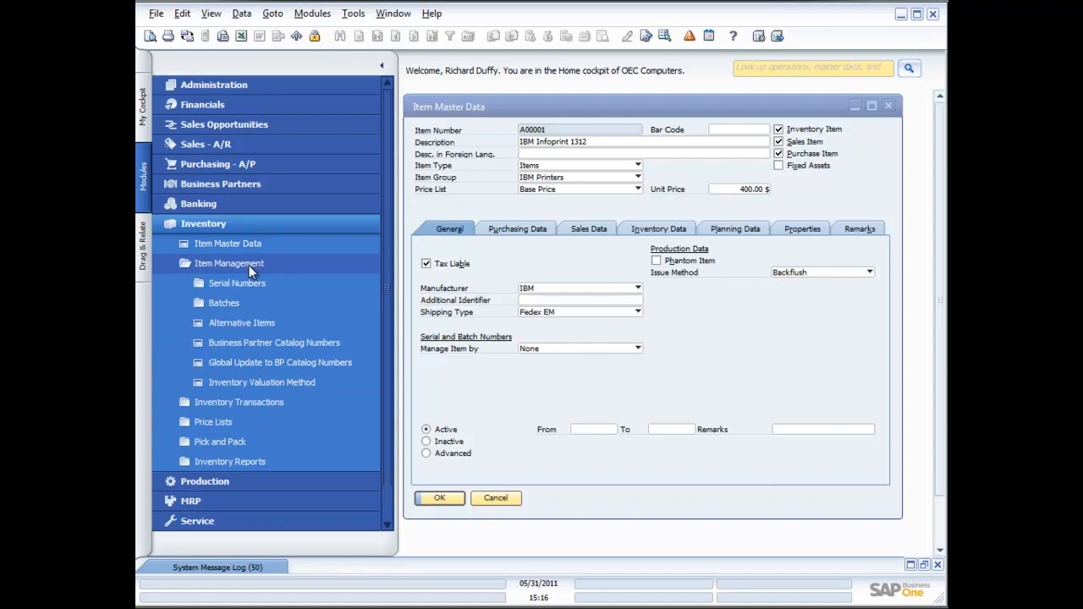
{"action": "left_click", "coordinate": [248, 267]}
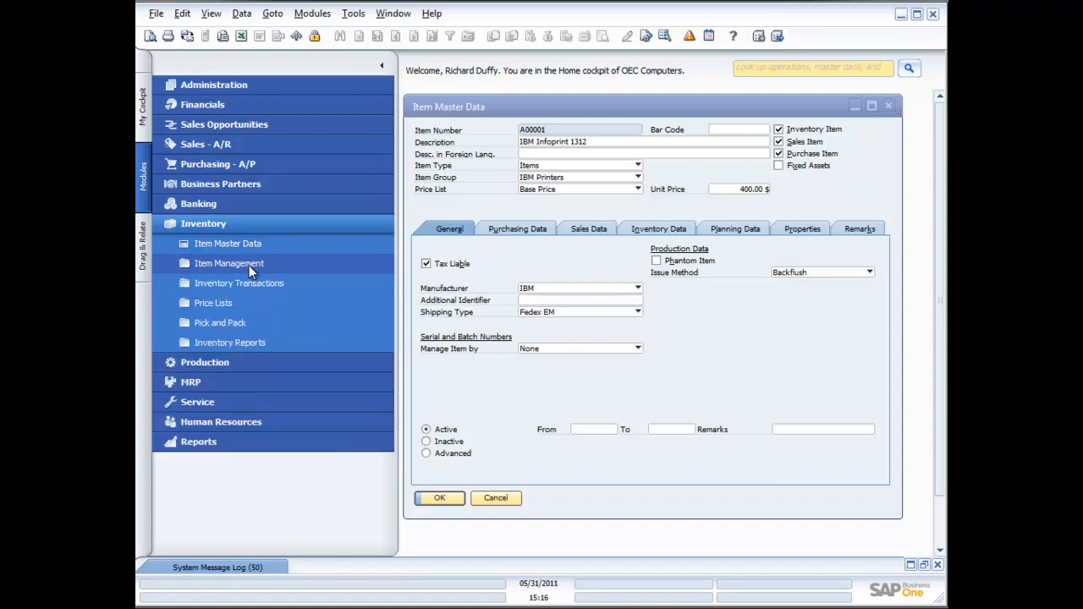
{"action": "left_click", "coordinate": [225, 302]}
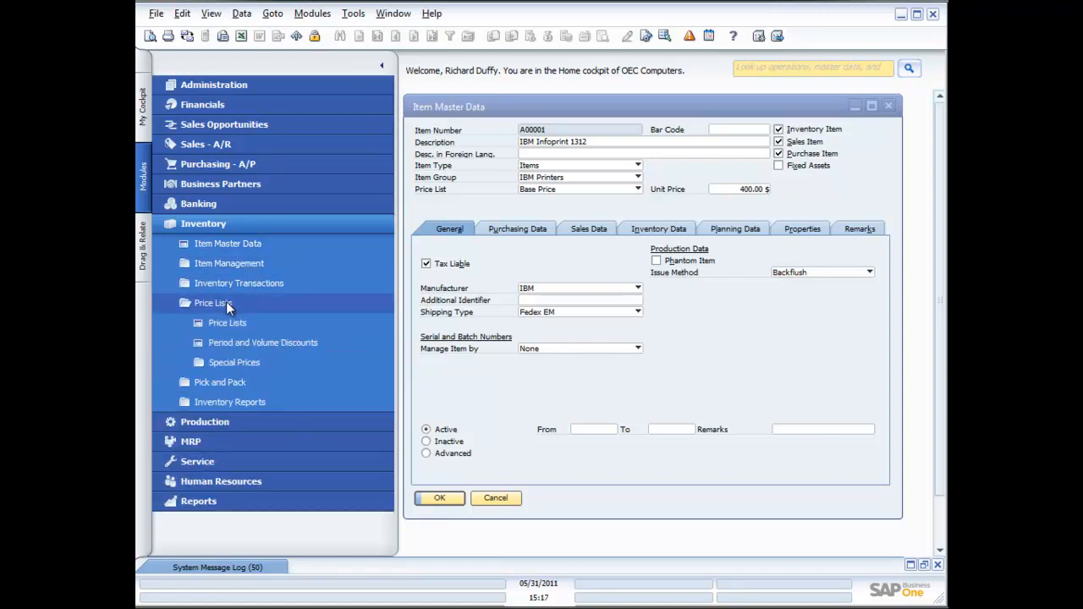
{"action": "left_click", "coordinate": [229, 323]}
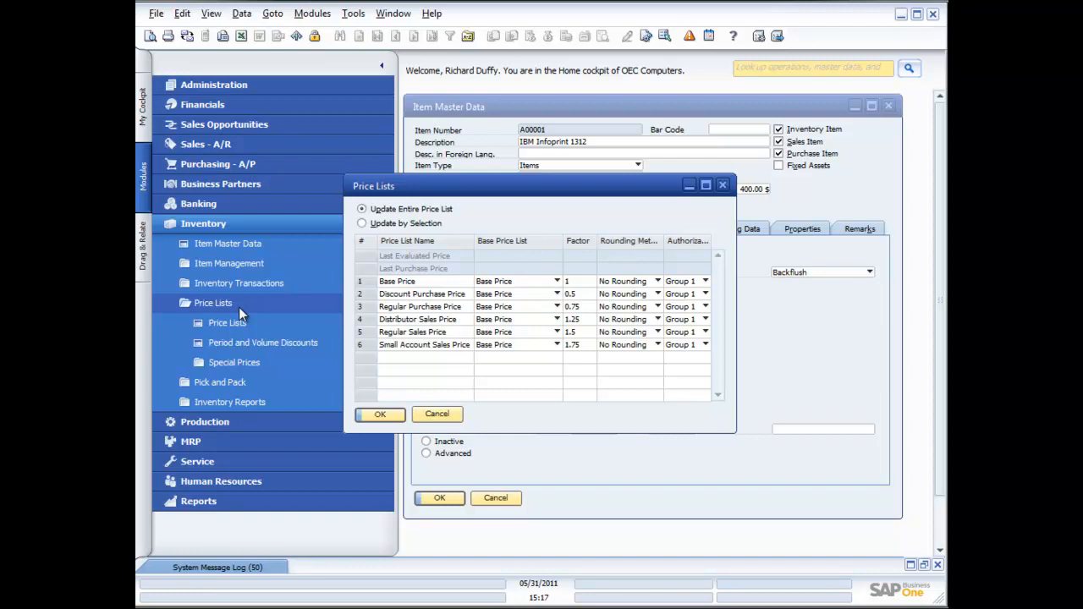
{"action": "left_click_drag", "start_coordinate": [465, 192], "coordinate": [352, 253]}
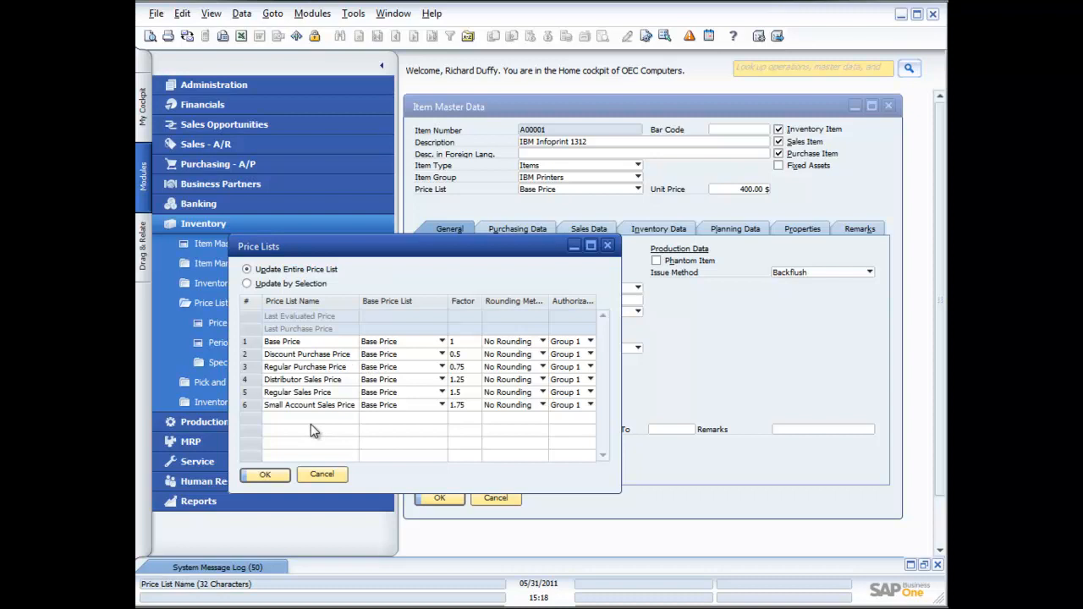
- Examine the item prices in the Distributor Sales Price list, and close the price list windows
{"action": "double_click", "coordinate": [251, 404]}
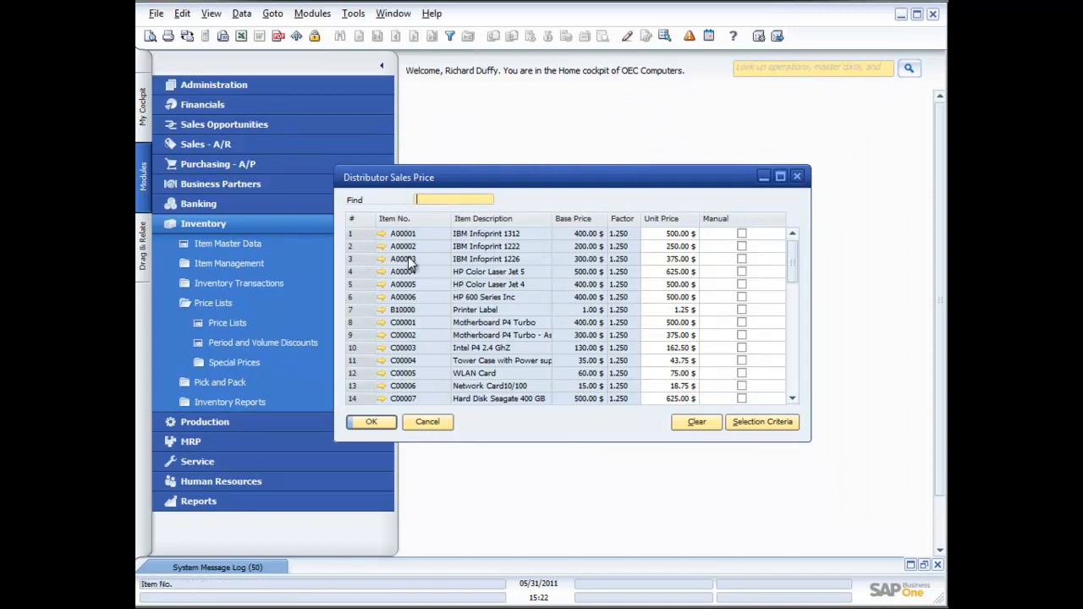
{"action": "left_click", "coordinate": [681, 236]}
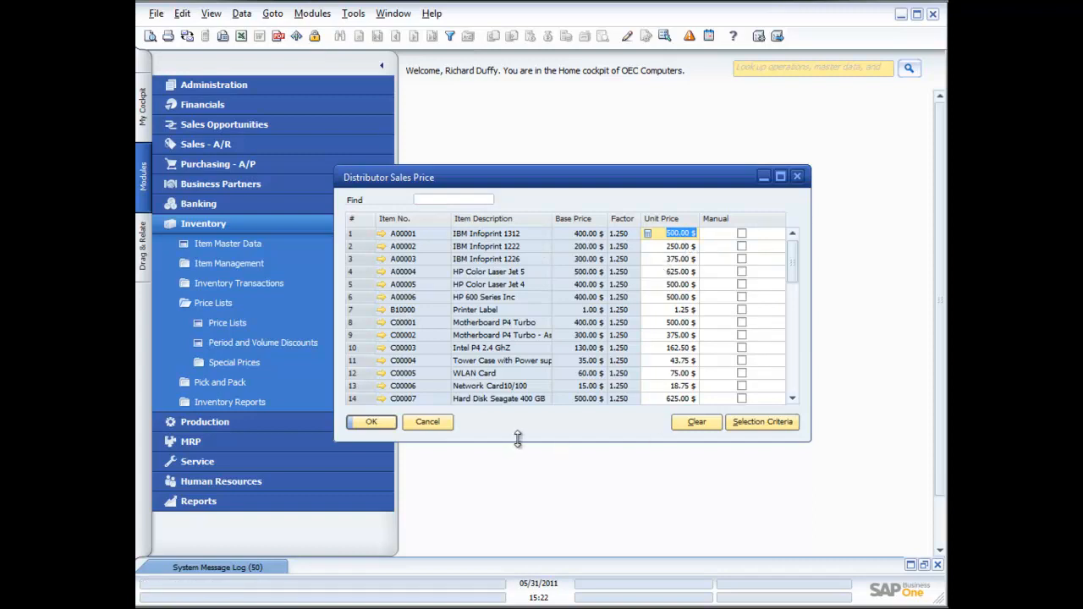
{"action": "left_click", "coordinate": [427, 423]}
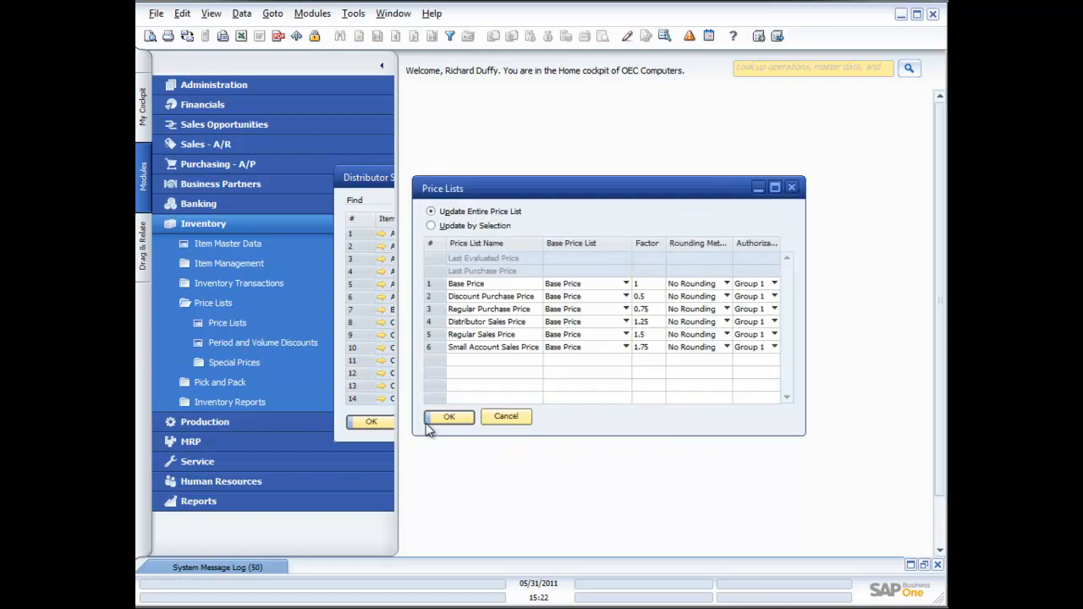
{"action": "left_click", "coordinate": [506, 417]}
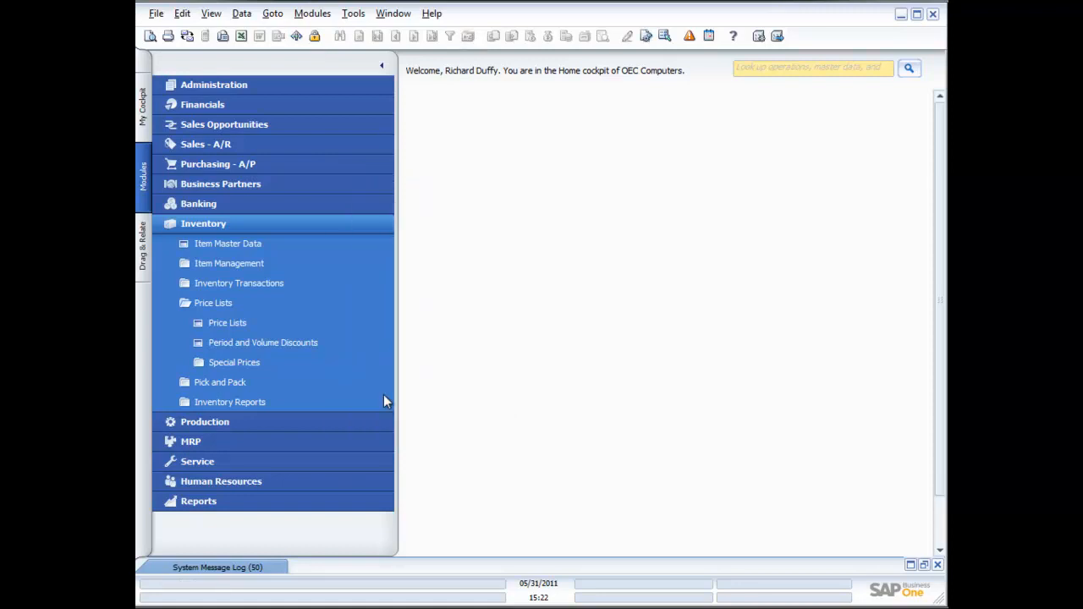
- Open Period and Volume Discounts, choose the Small Account Sales Price list, and add item A00001 to the first row
{"action": "left_click", "coordinate": [282, 341]}
{"action": "left_click_drag", "start_coordinate": [541, 210], "coordinate": [610, 153]}
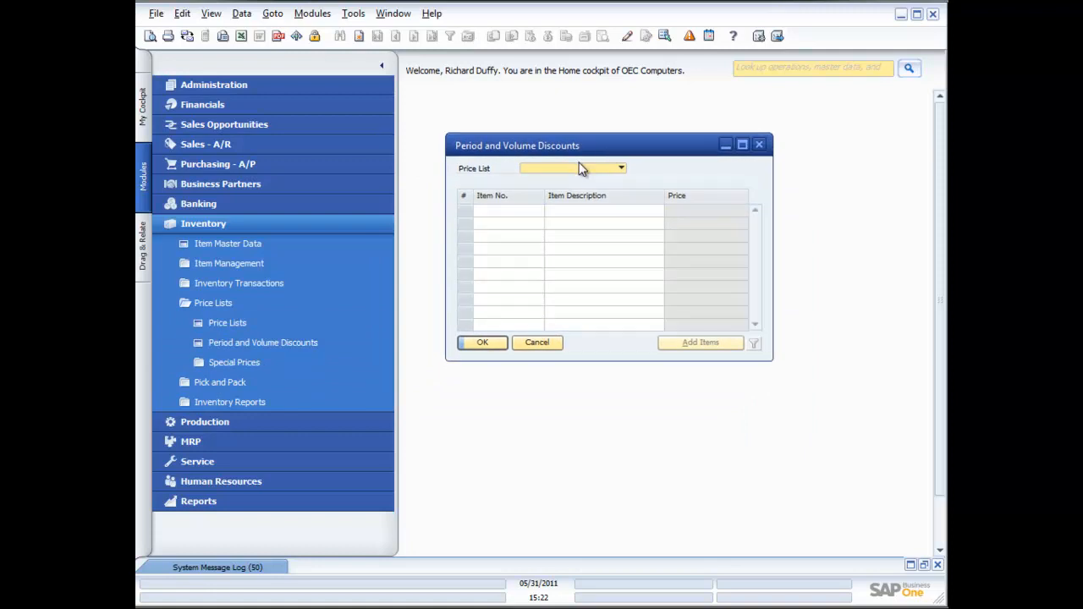
{"action": "left_click", "coordinate": [621, 169]}
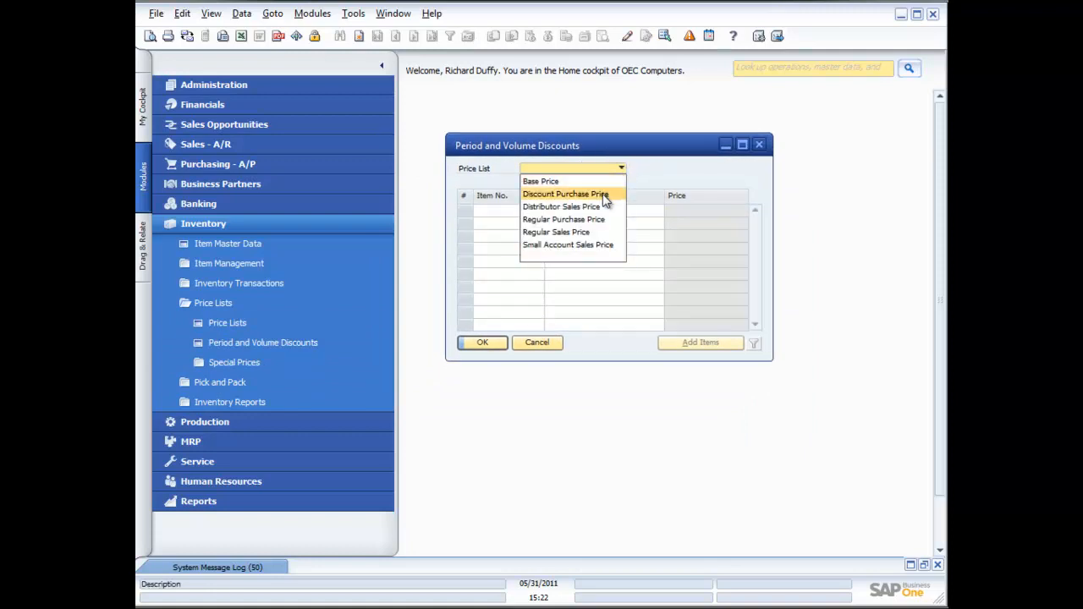
{"action": "left_click", "coordinate": [582, 246]}
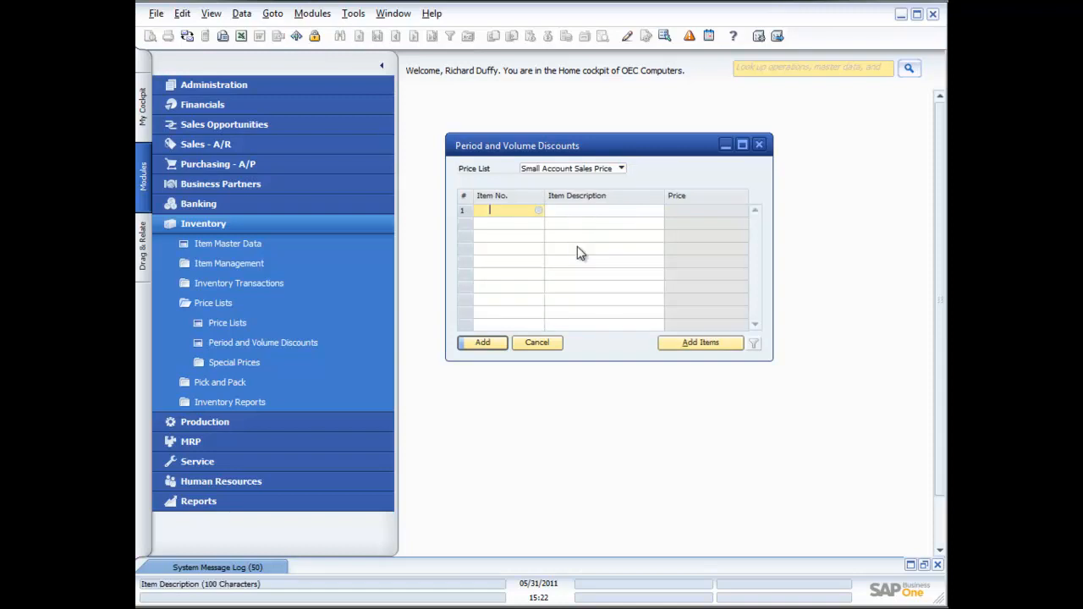
{"action": "left_click", "coordinate": [538, 210]}
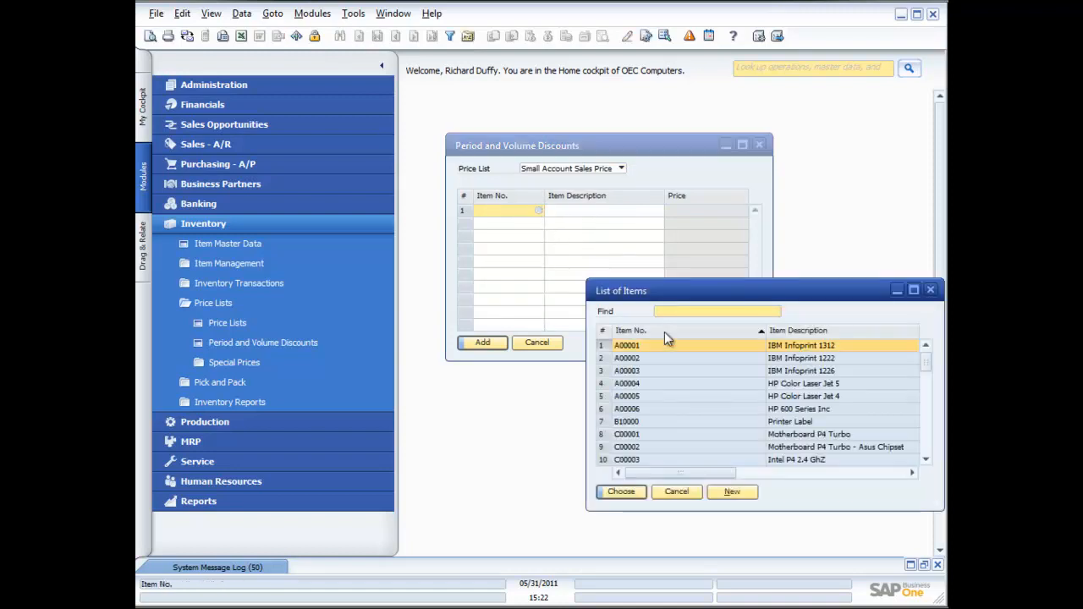
{"action": "double_click", "coordinate": [668, 346]}
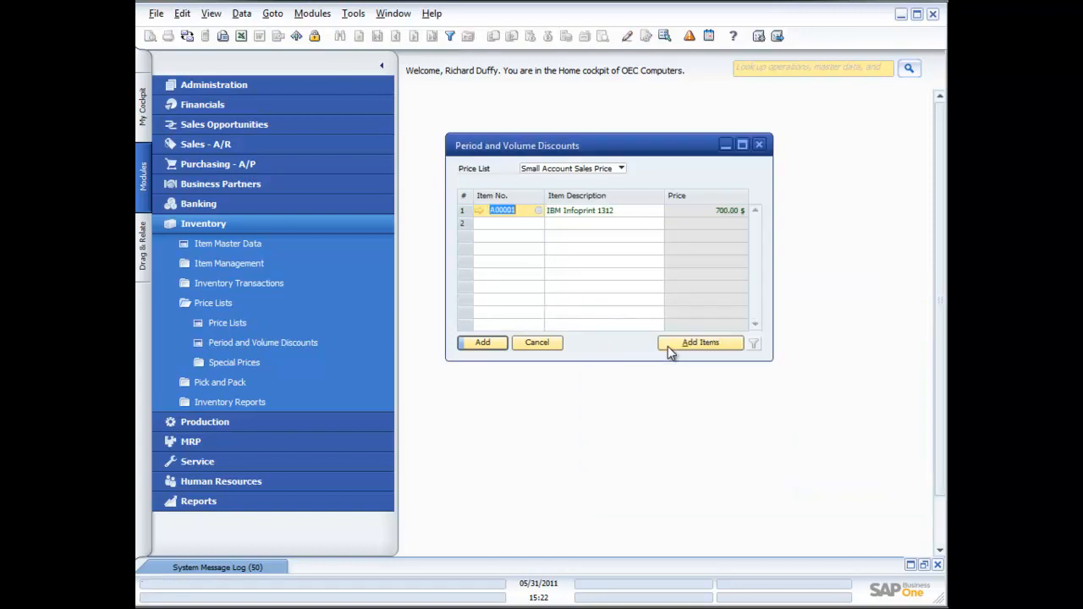
- Open the period discounts for item A00001 and set the first period's valid-until date to 06/30/2011
{"action": "double_click", "coordinate": [464, 214]}
{"action": "left_click_drag", "start_coordinate": [328, 66], "coordinate": [409, 127]}
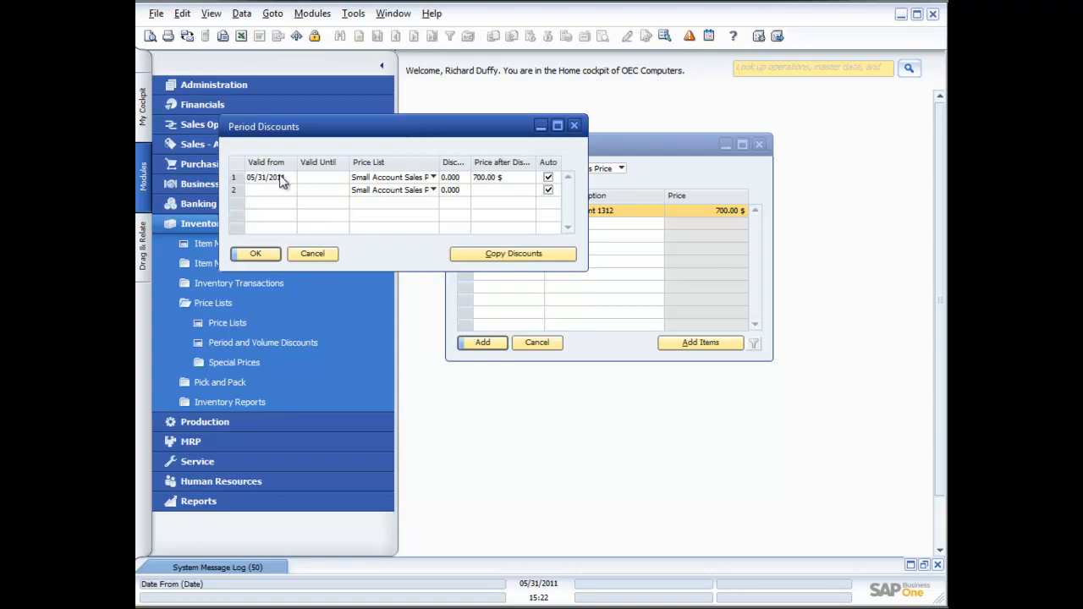
{"action": "left_click", "coordinate": [315, 181]}
{"action": "left_click", "coordinate": [342, 177]}
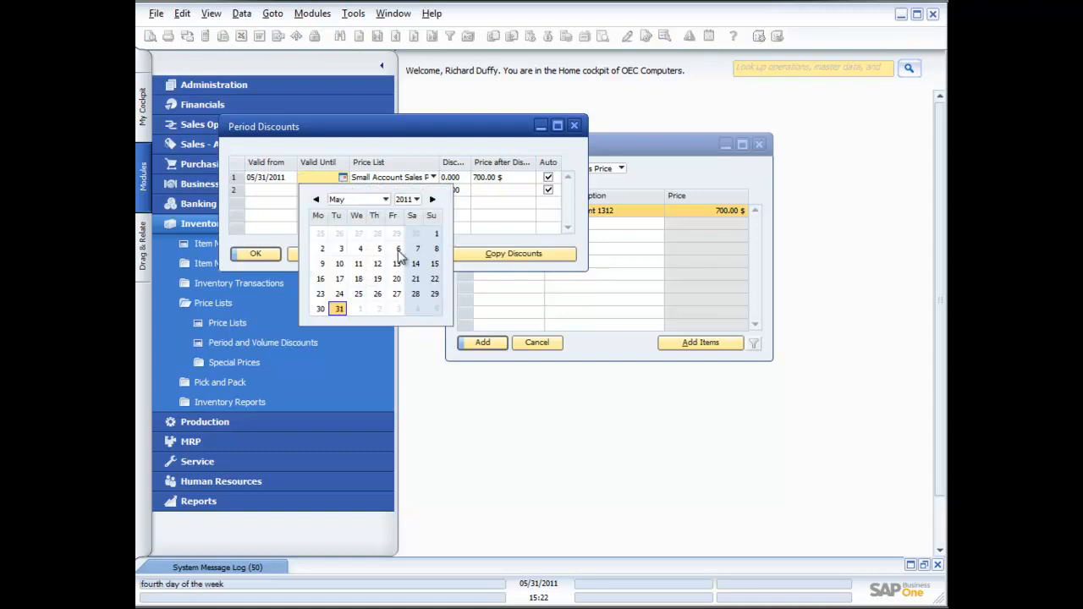
{"action": "left_click", "coordinate": [385, 199]}
{"action": "left_click", "coordinate": [360, 277]}
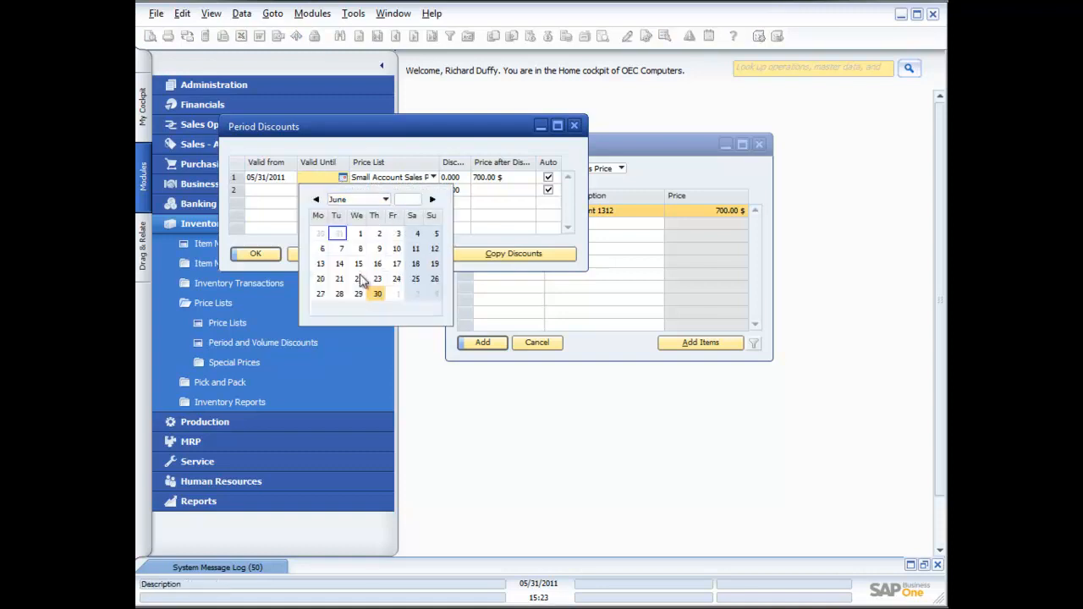
{"action": "left_click", "coordinate": [378, 295]}
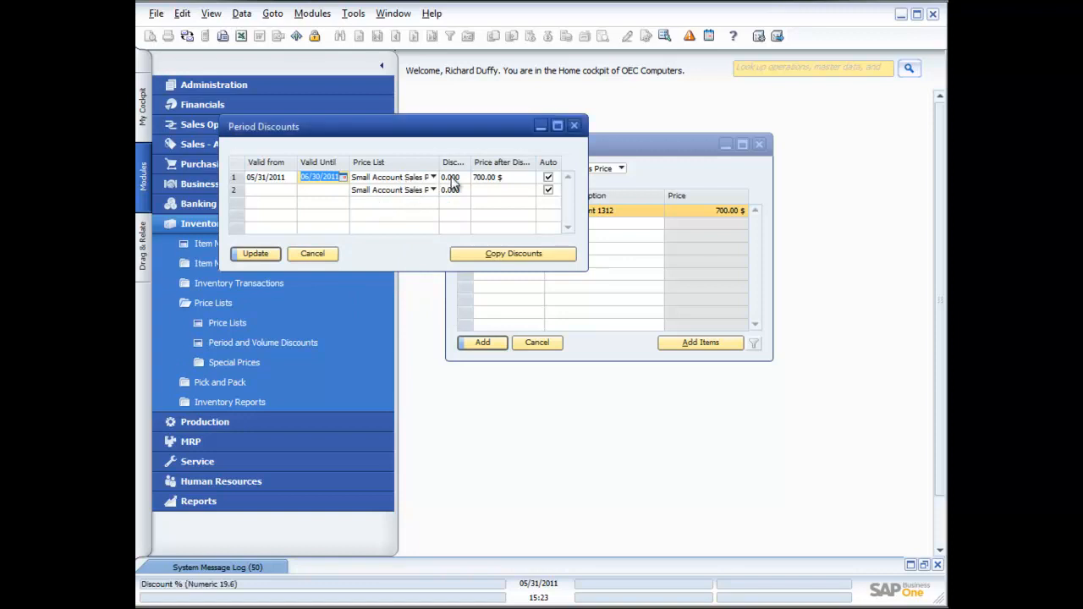
- Set the first period's discount to 5% and update the period discounts
{"action": "left_click", "coordinate": [452, 177]}
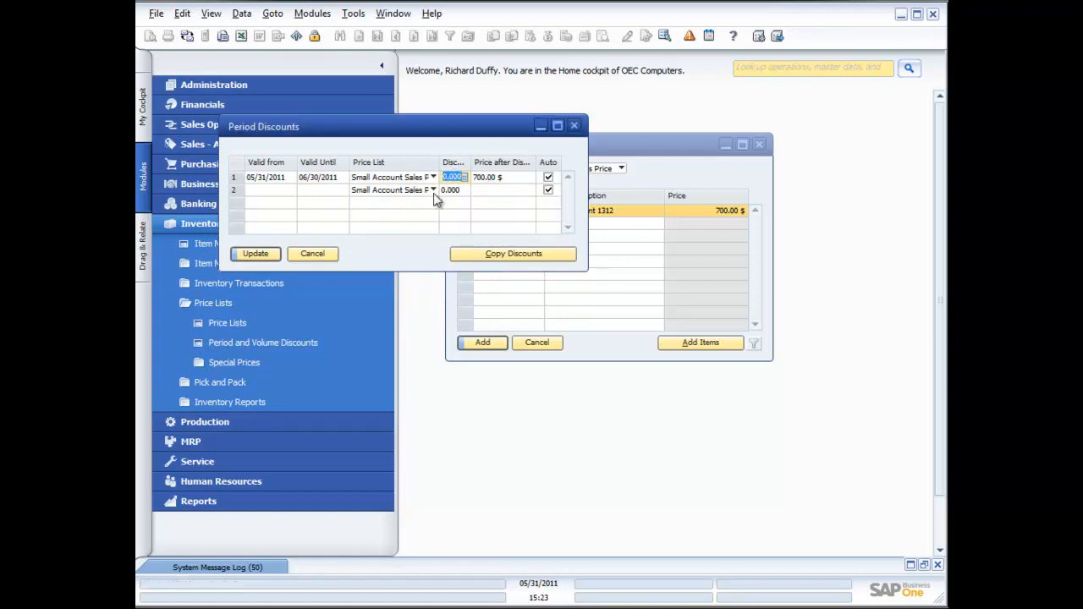
{"action": "type", "text": "5"}
{"action": "key", "text": "Tab"}
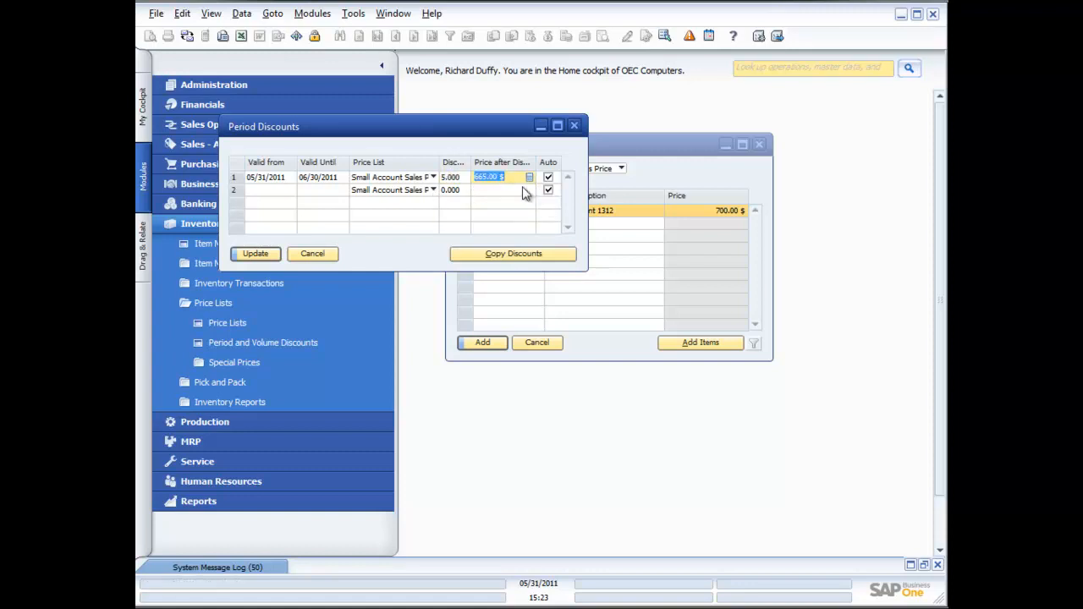
{"action": "left_click", "coordinate": [262, 253]}
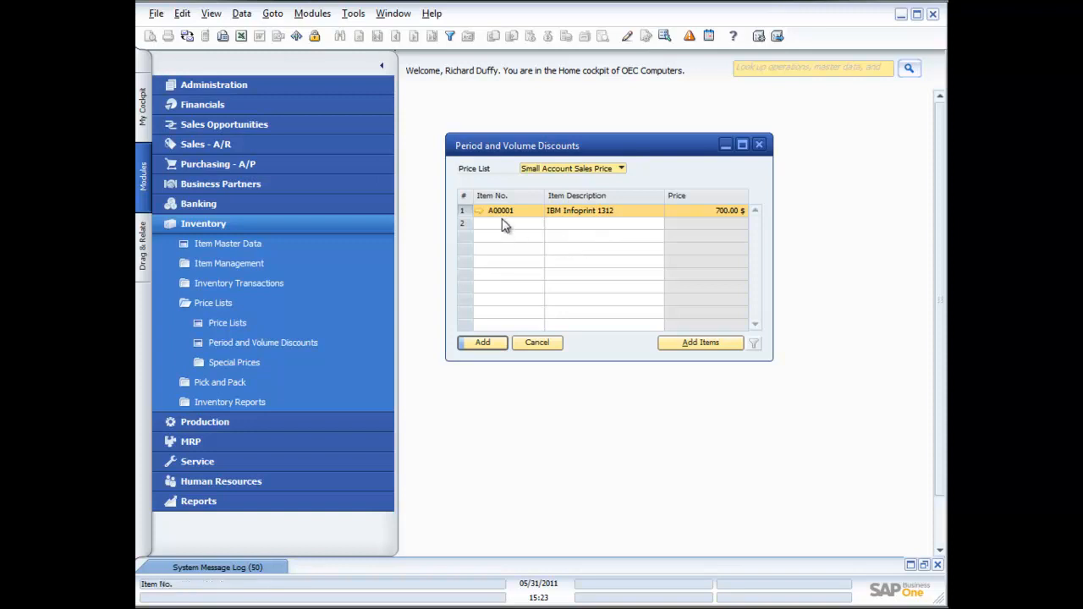
- Reopen the item's period discounts, inspect the first period's volume discounts beside the other windows, and close them without changes
{"action": "double_click", "coordinate": [465, 215]}
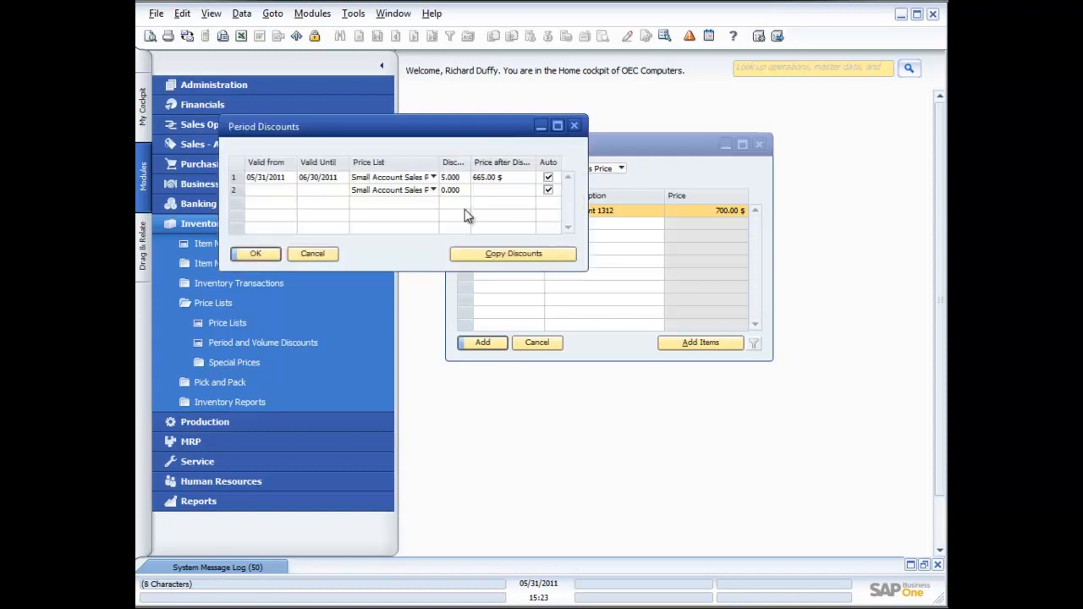
{"action": "left_click", "coordinate": [237, 179]}
{"action": "double_click", "coordinate": [237, 182]}
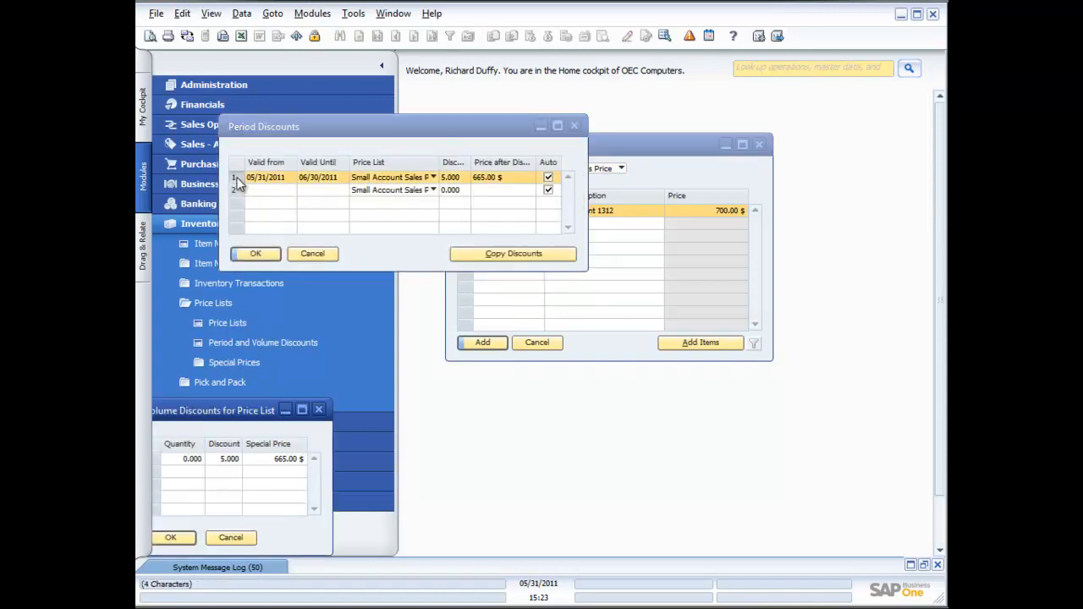
{"action": "left_click_drag", "start_coordinate": [241, 416], "coordinate": [727, 214]}
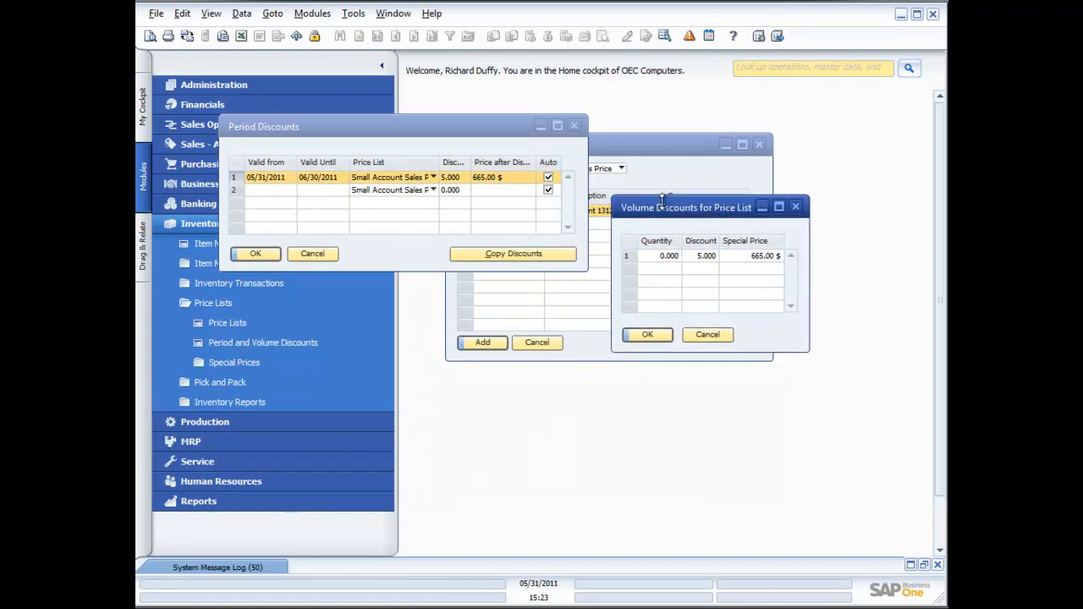
{"action": "left_click", "coordinate": [671, 256]}
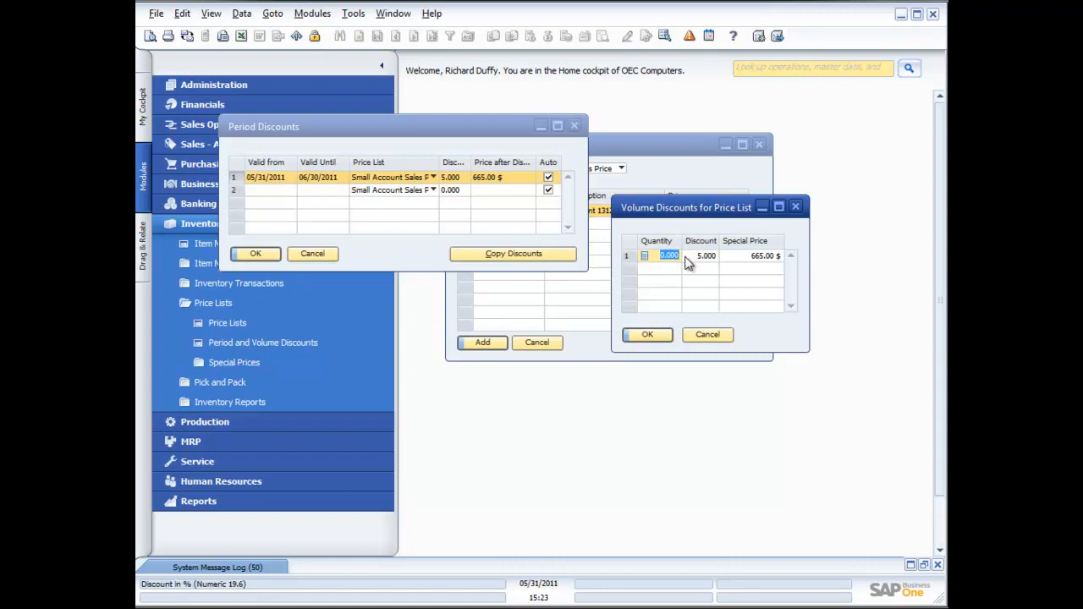
{"action": "left_click", "coordinate": [707, 334]}
- Set the first period's discount to 0 and update the period discounts
{"action": "left_click", "coordinate": [447, 179]}
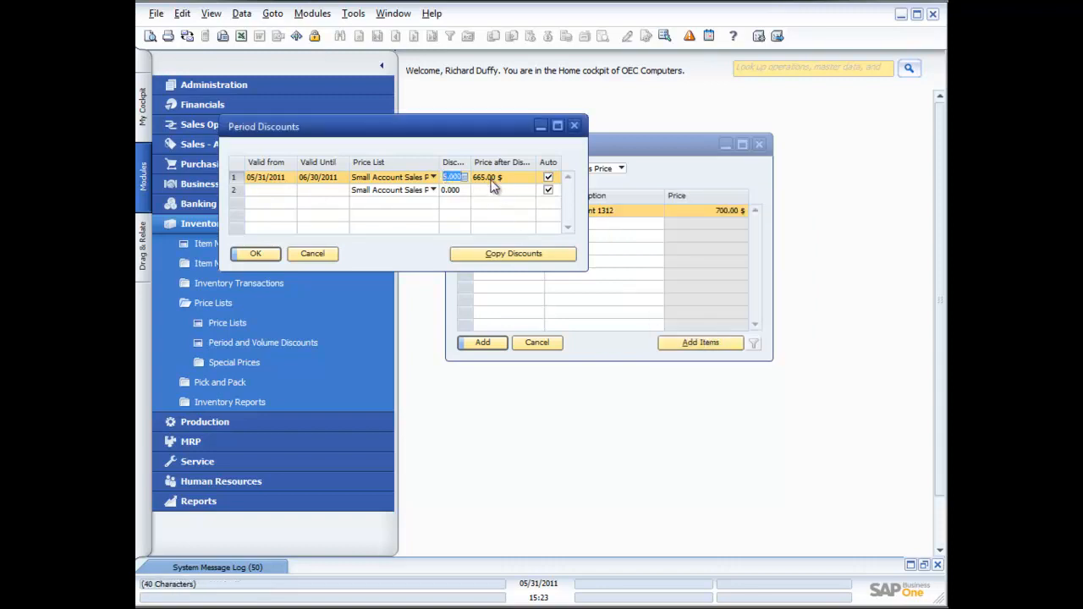
{"action": "type", "text": "0"}
{"action": "left_click", "coordinate": [492, 179]}
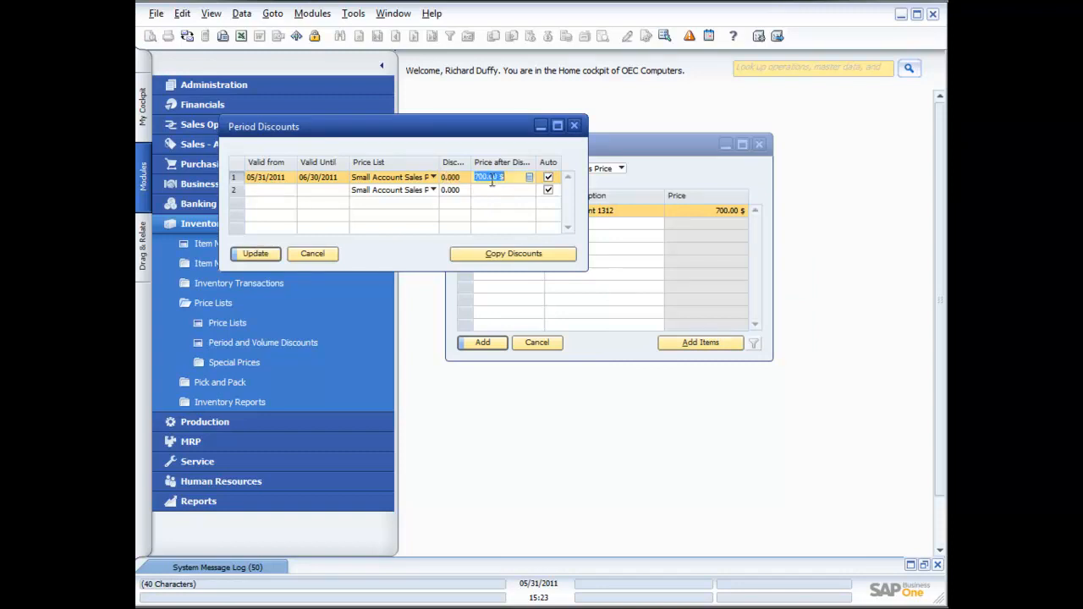
{"action": "left_click", "coordinate": [258, 253]}
- Open the volume discounts for item A00001's first period and enter a 5% discount for a quantity of 10
{"action": "left_click", "coordinate": [463, 214]}
{"action": "double_click", "coordinate": [462, 214]}
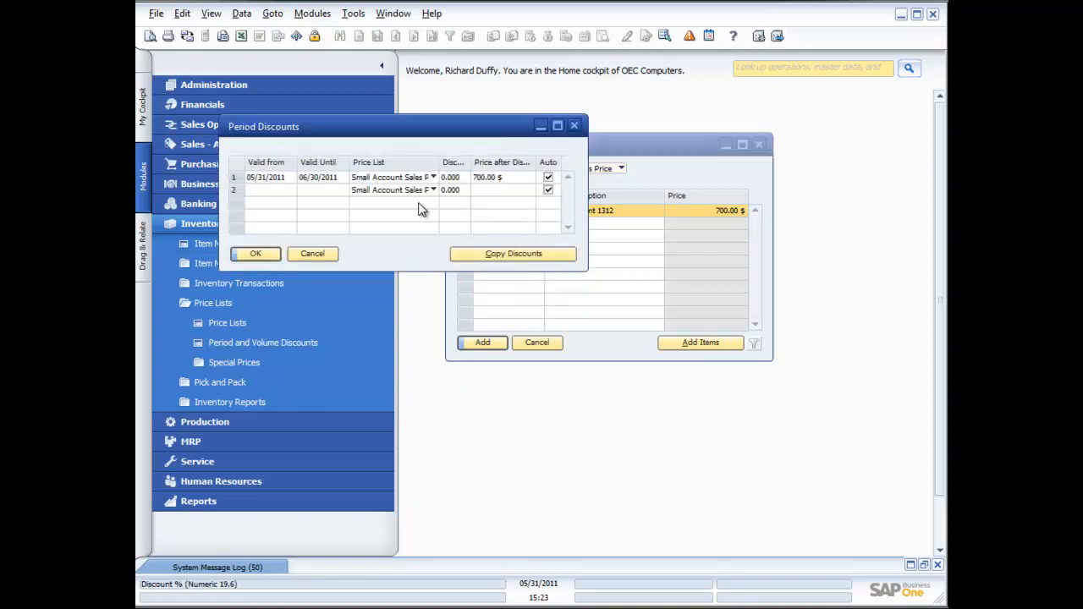
{"action": "double_click", "coordinate": [236, 183]}
{"action": "left_click", "coordinate": [658, 256]}
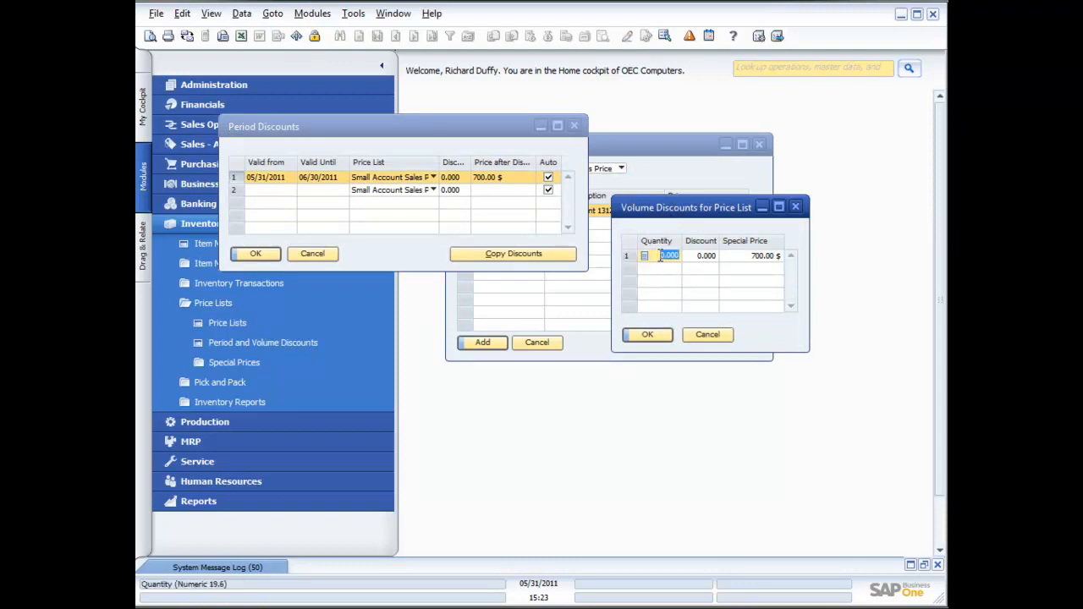
{"action": "type", "text": "1"}
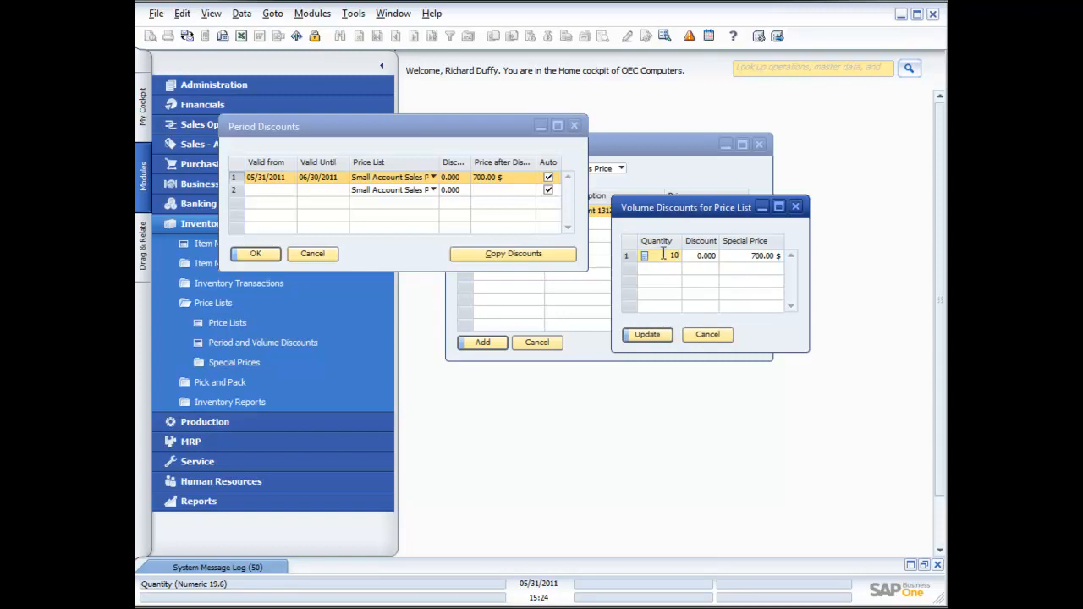
{"action": "type", "text": "0"}
{"action": "key", "text": "Tab"}
{"action": "type", "text": "5"}
- Add a second volume discount of 7% for a quantity of 20 and update the volume discounts
{"action": "left_click", "coordinate": [670, 268]}
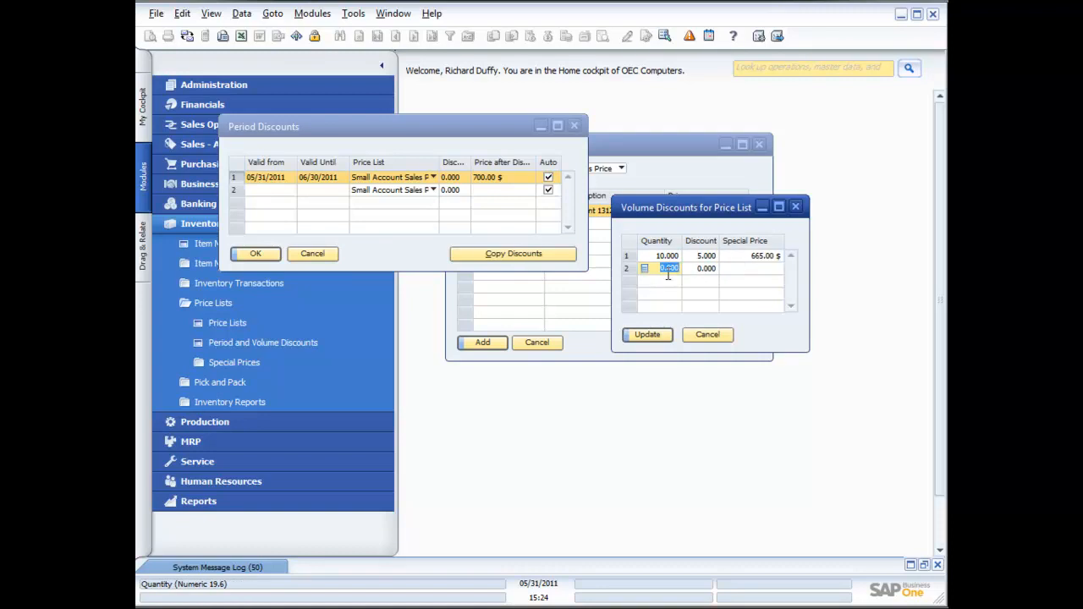
{"action": "type", "text": "20"}
{"action": "key", "text": "Tab"}
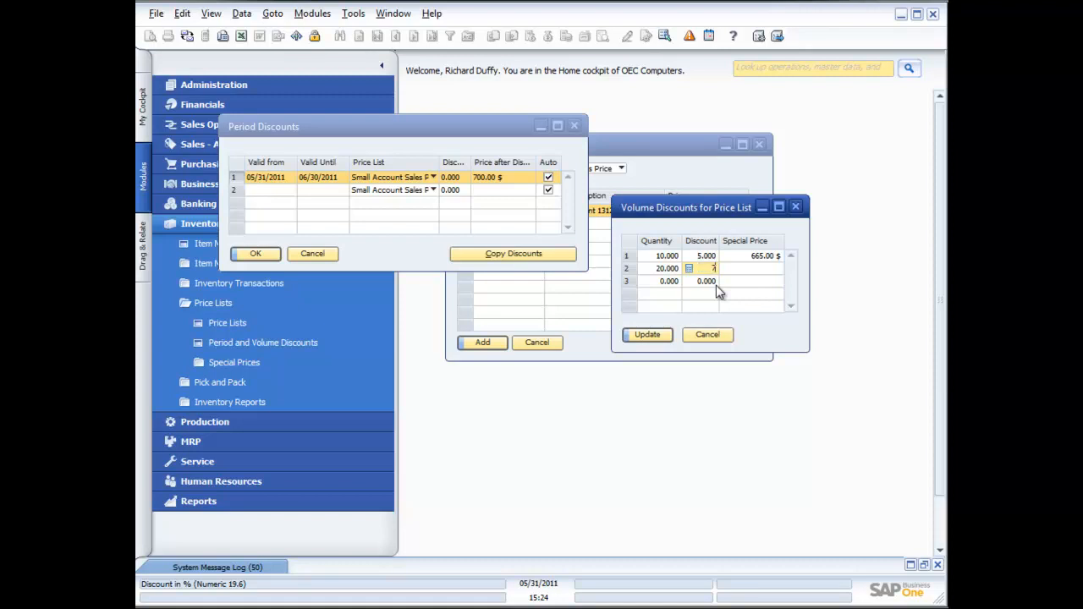
{"action": "key", "text": "Tab"}
{"action": "left_click", "coordinate": [668, 281]}
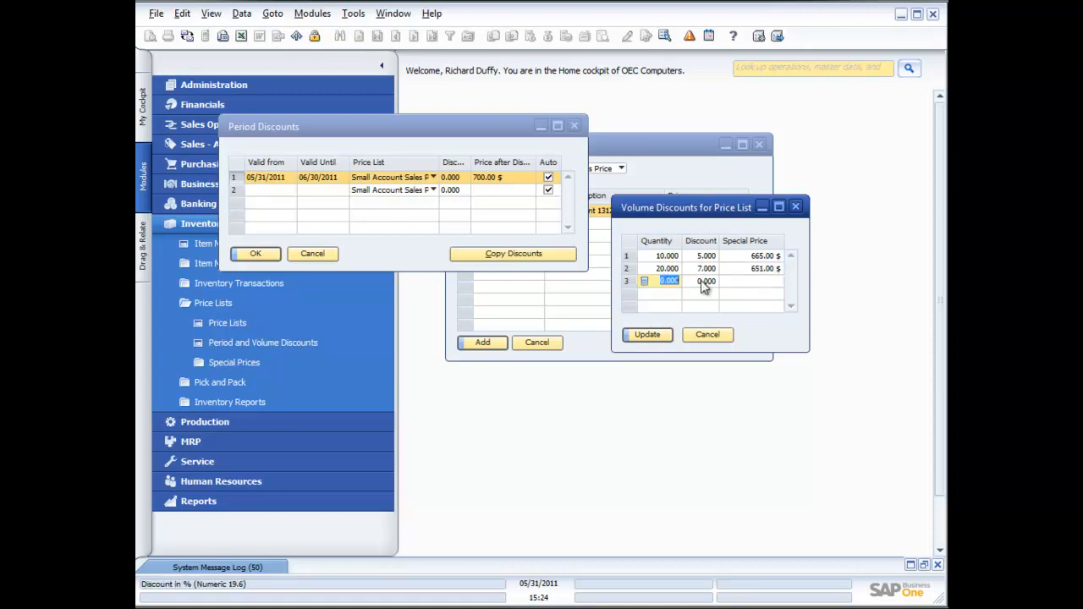
{"action": "left_click", "coordinate": [651, 334]}
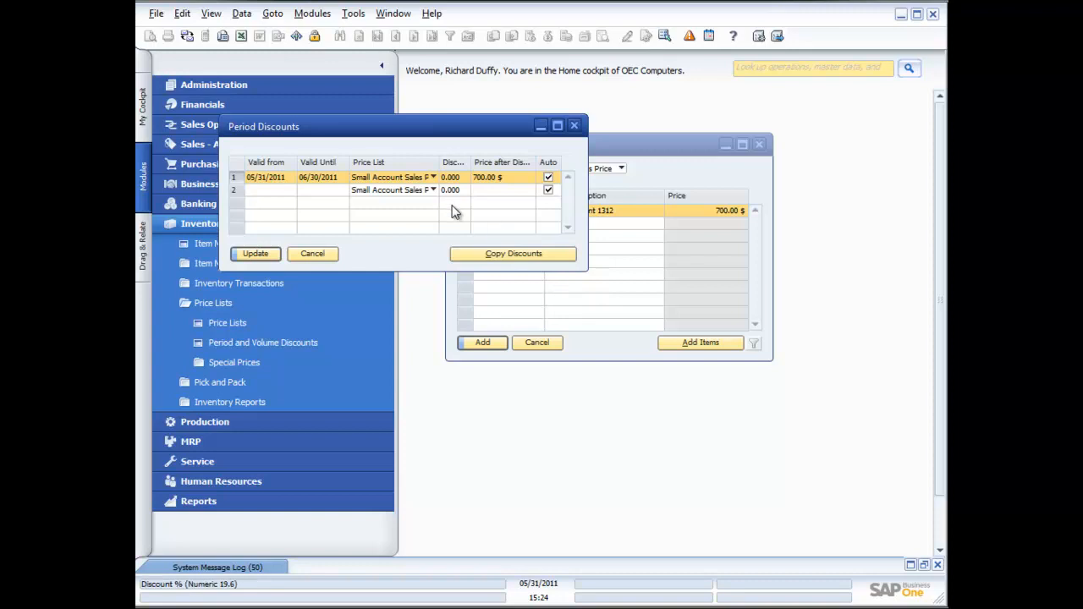
- Update the period discounts, add the Small Account Sales Price discount record, and close Period and Volume Discounts
{"action": "left_click", "coordinate": [254, 253]}
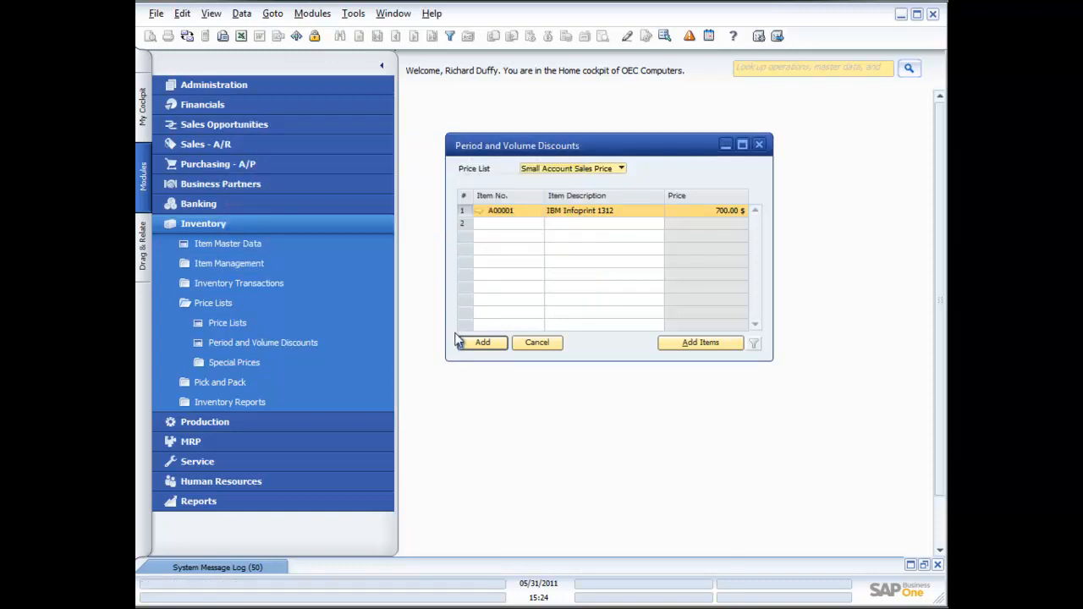
{"action": "left_click", "coordinate": [483, 342]}
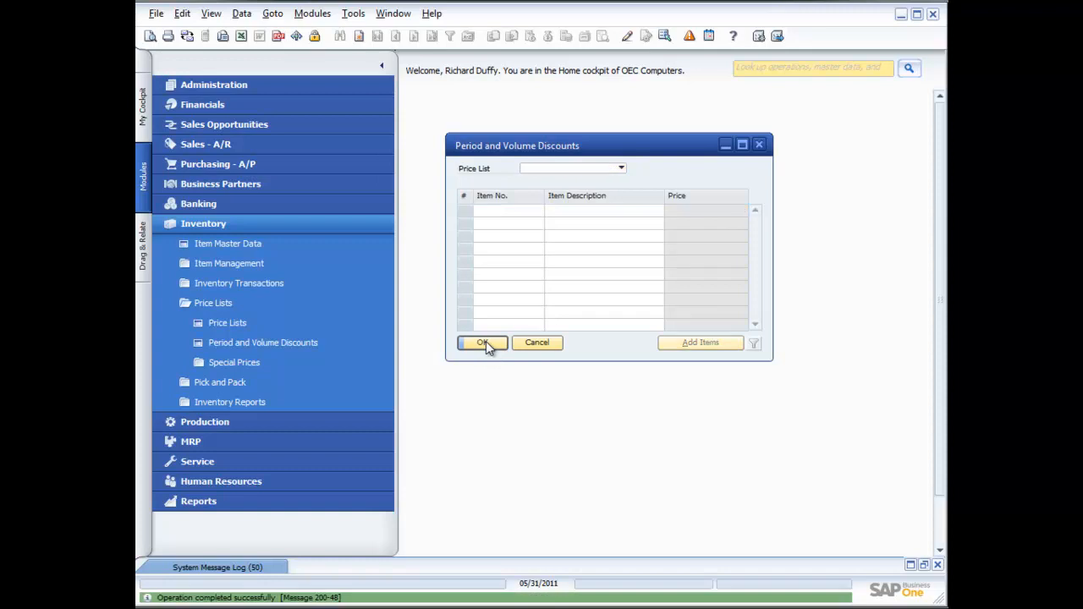
{"action": "left_click", "coordinate": [760, 145]}
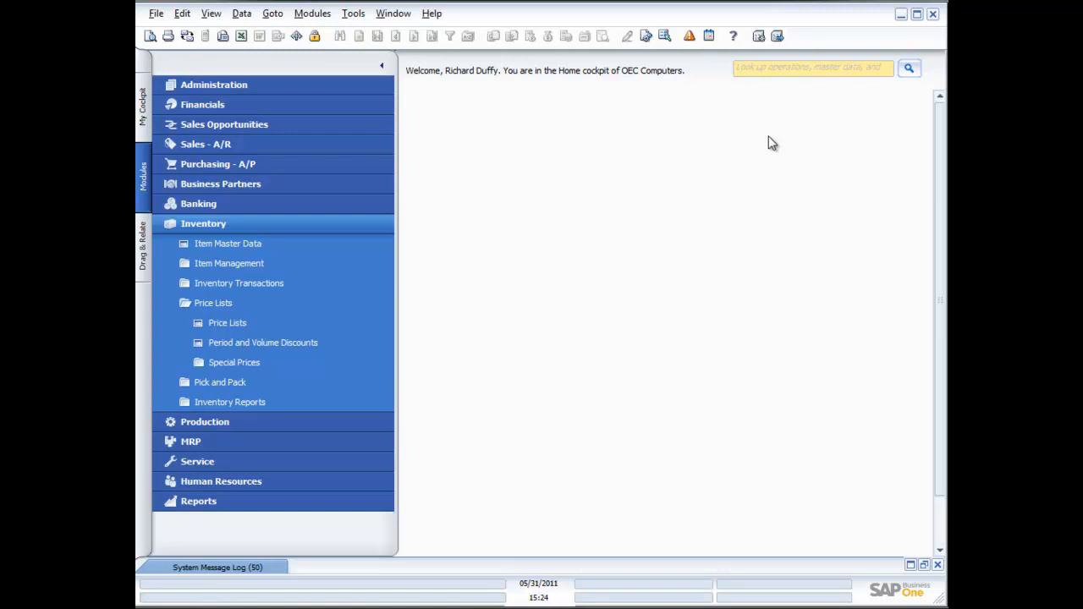
- Open Special Prices for Business Partners, move it clear of the module list, and choose Earthshaker Corporation as the customer
{"action": "left_click", "coordinate": [253, 363]}
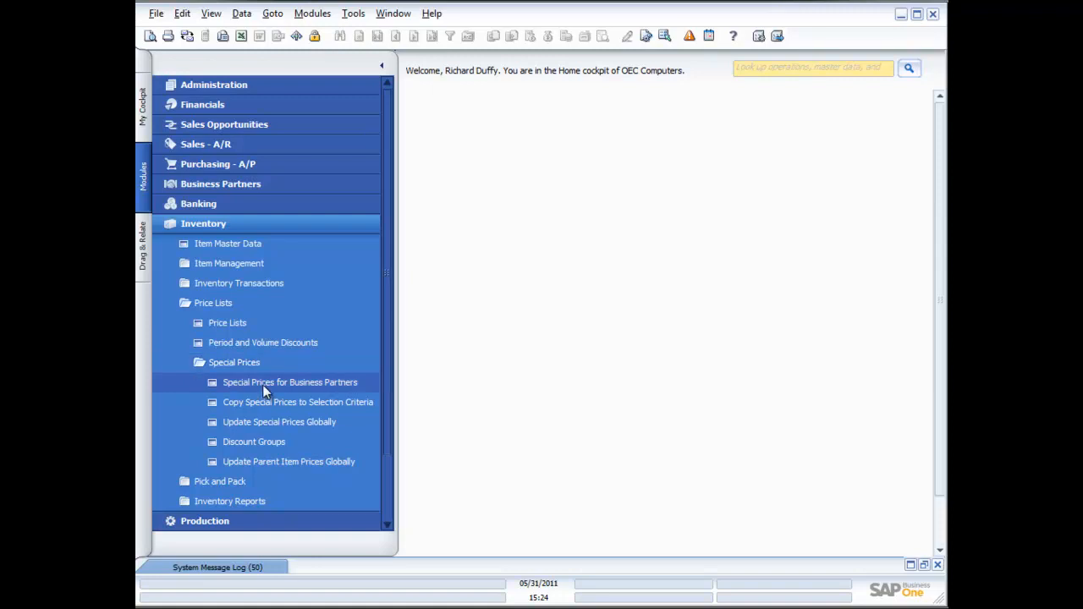
{"action": "left_click", "coordinate": [263, 384]}
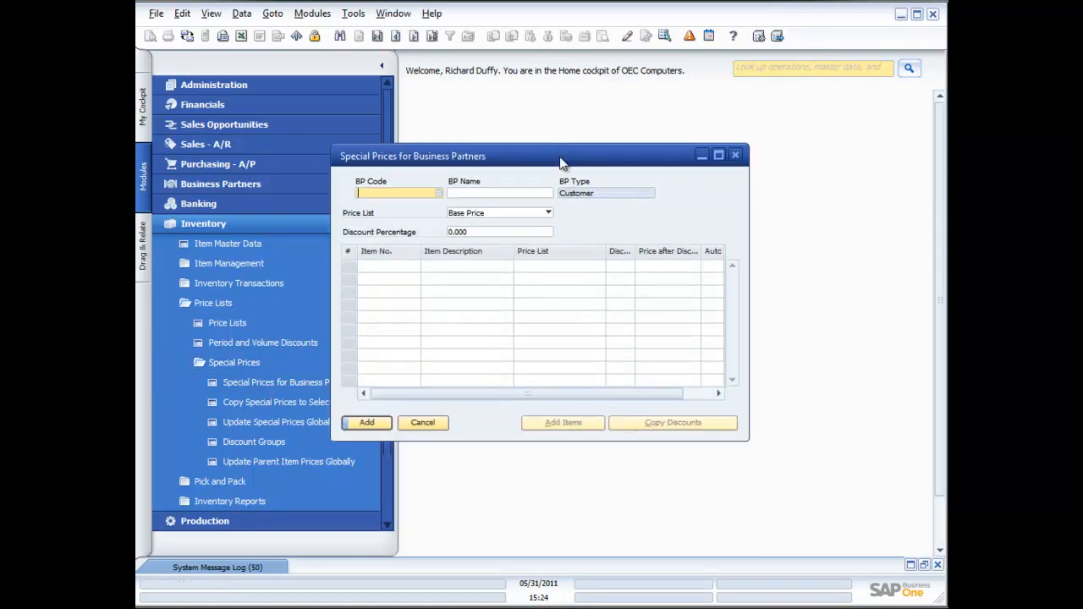
{"action": "left_click_drag", "start_coordinate": [473, 183], "coordinate": [574, 154]}
{"action": "left_click", "coordinate": [538, 187]}
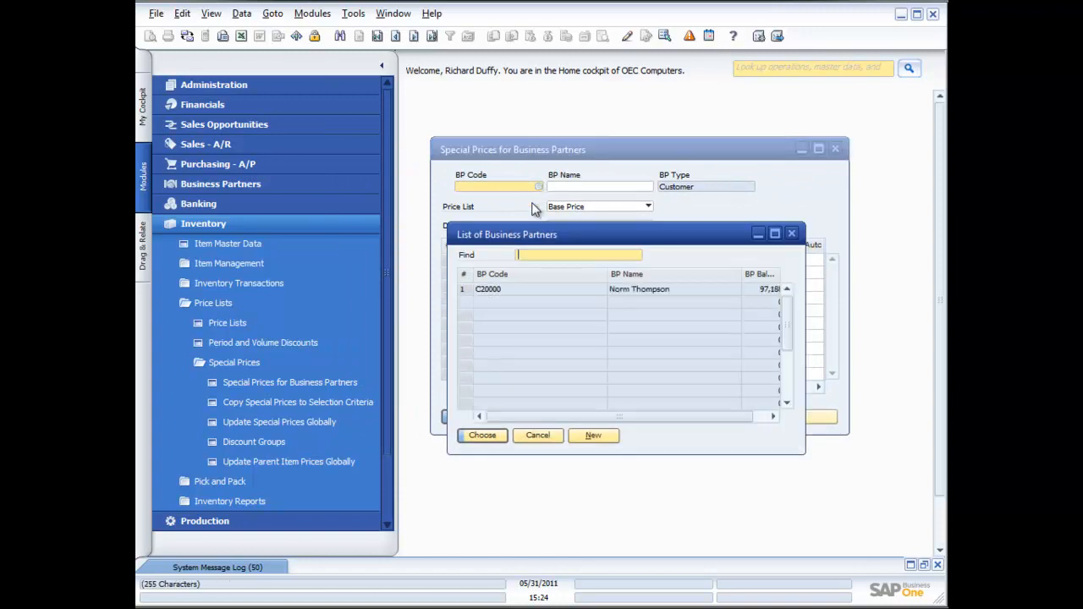
{"action": "left_click", "coordinate": [564, 325]}
{"action": "double_click", "coordinate": [564, 326]}
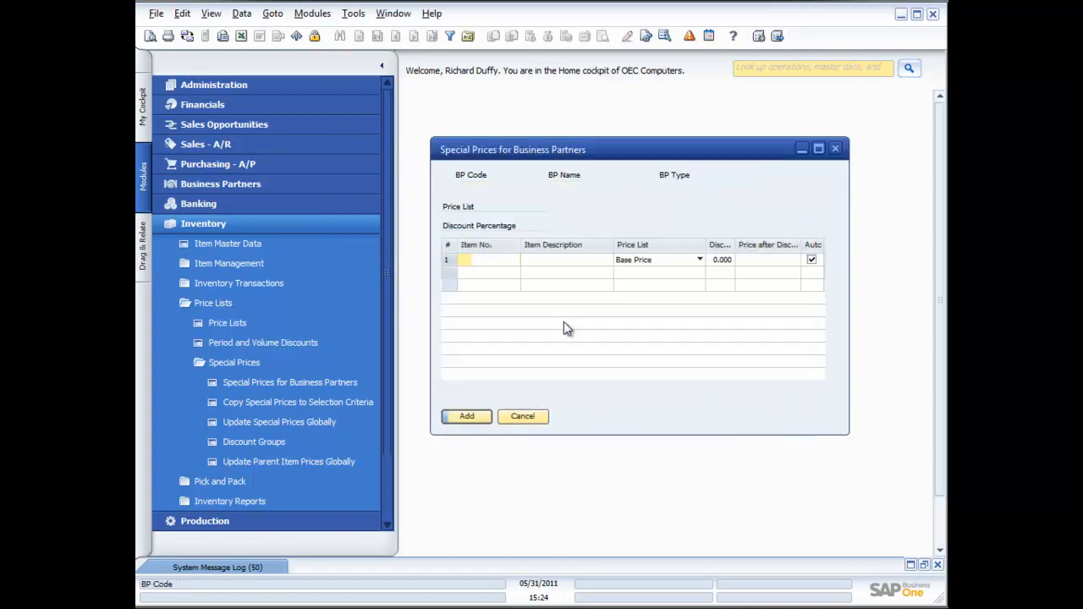
- Add item A00001 to the first special price row and base it on the Small Account Sales Price list
{"action": "left_click", "coordinate": [514, 260]}
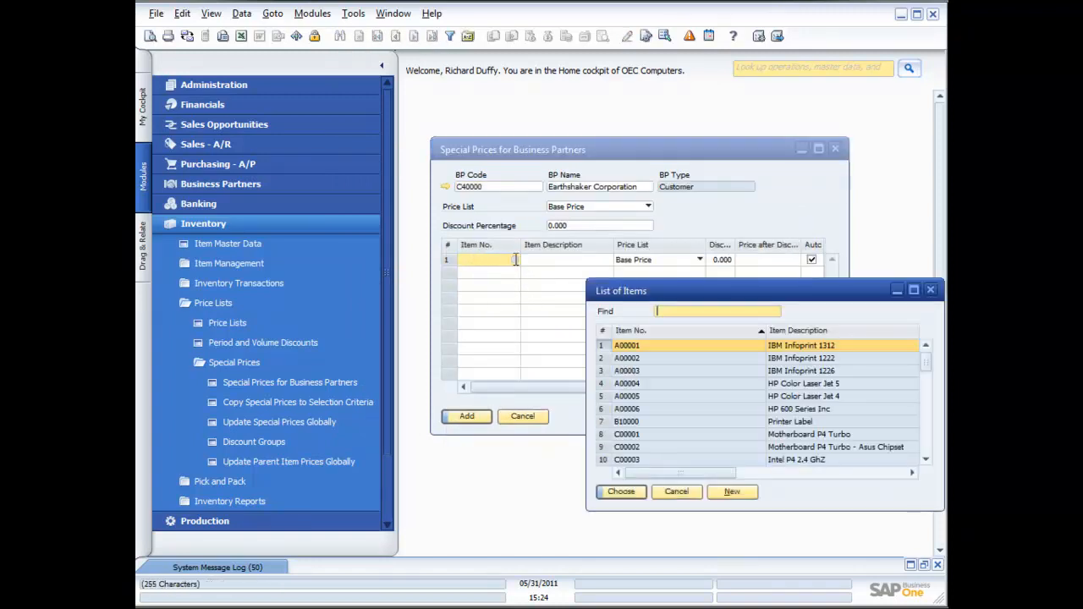
{"action": "double_click", "coordinate": [635, 352]}
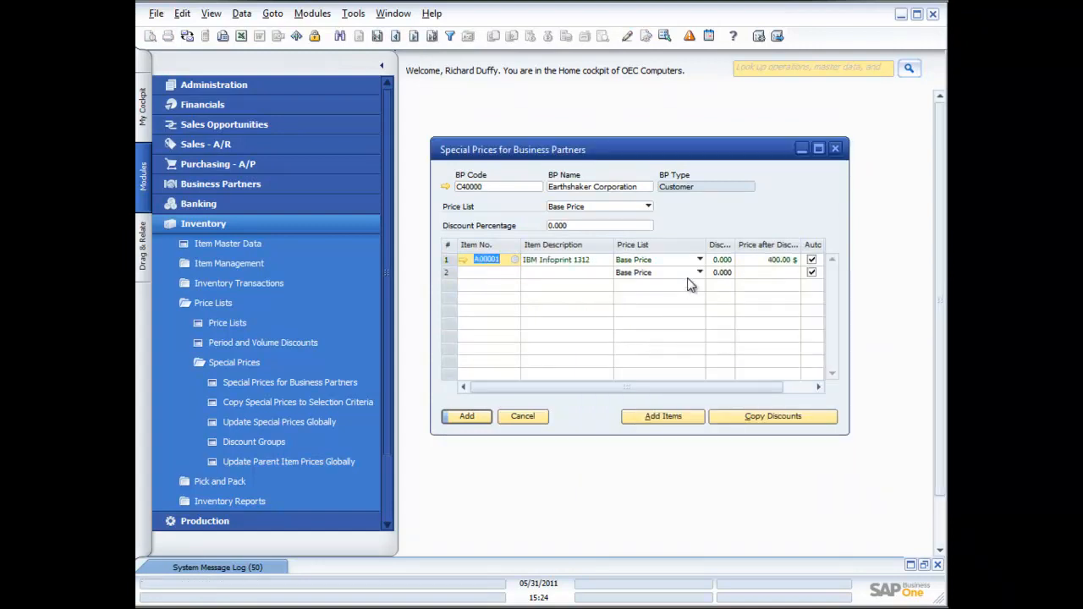
{"action": "left_click", "coordinate": [700, 260]}
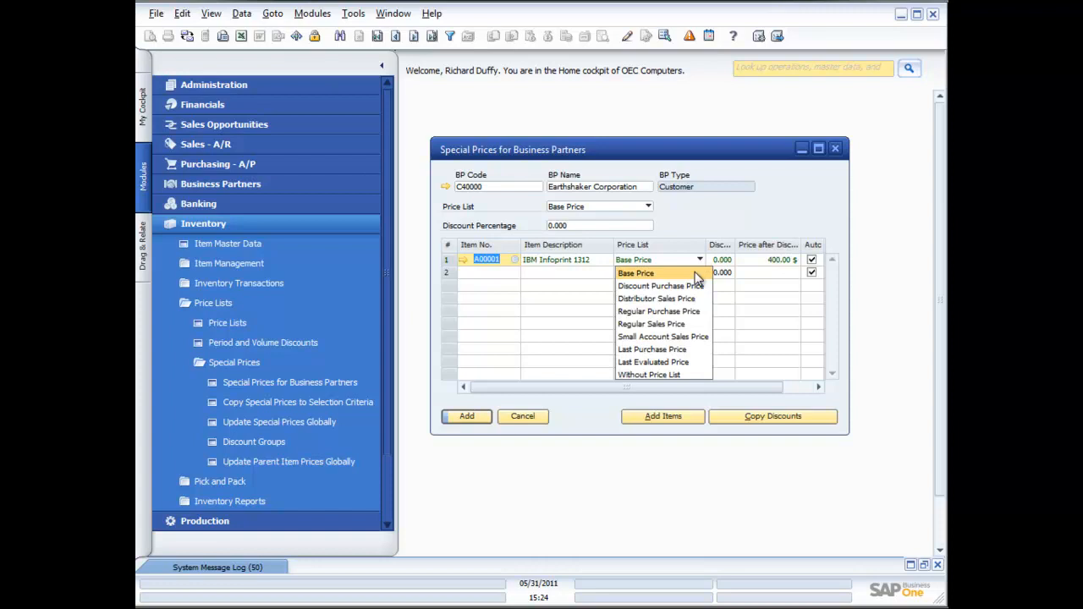
{"action": "left_click", "coordinate": [662, 337]}
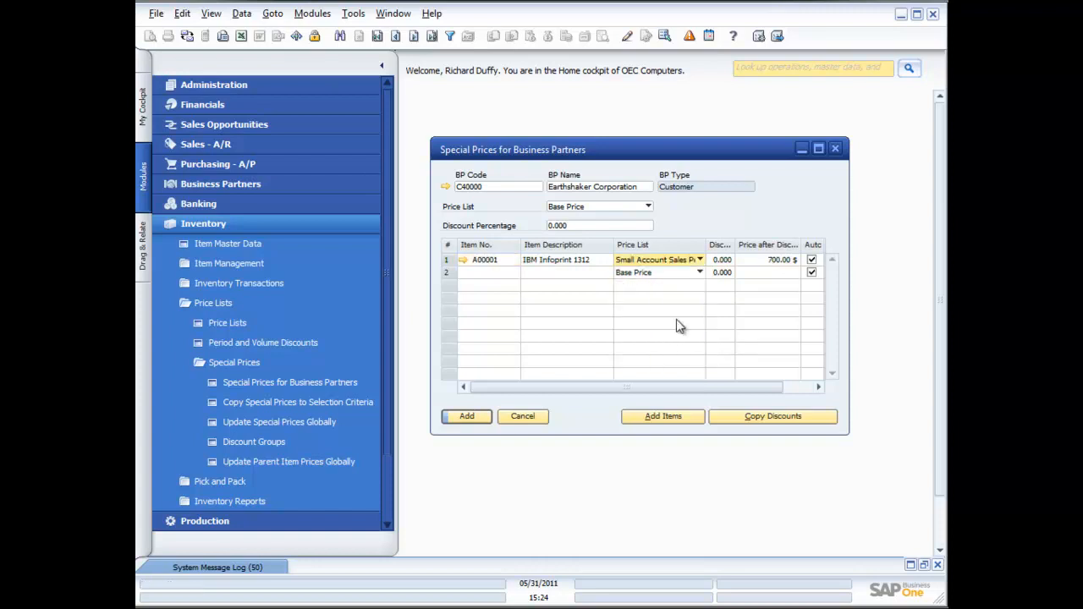
- Set the discount for item A00001 to 2.5% in the customer's special prices
{"action": "left_click", "coordinate": [720, 260]}
{"action": "type", "text": "2."}
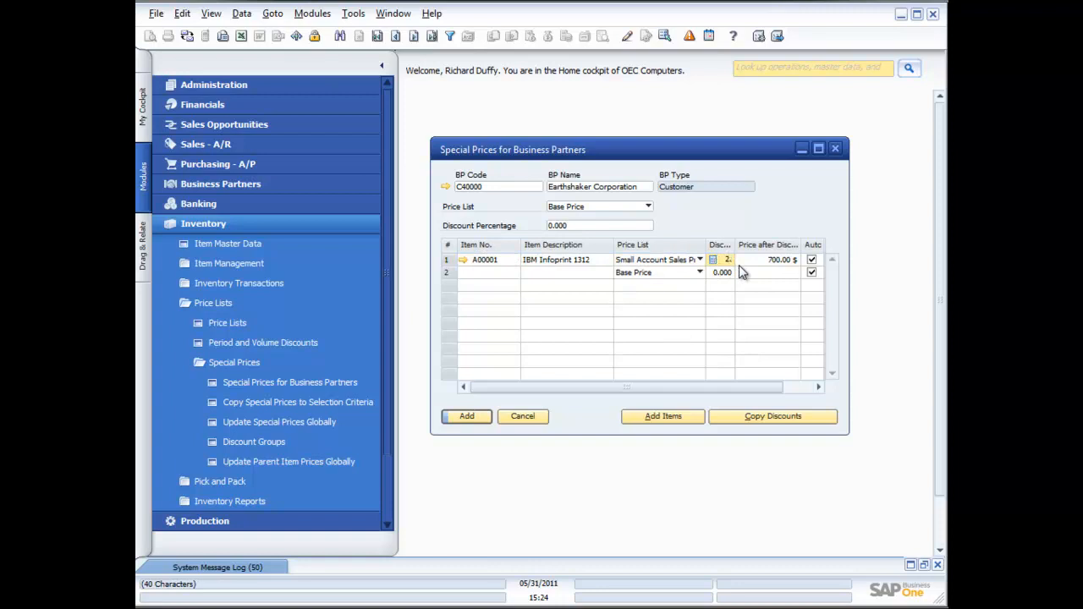
{"action": "type", "text": "5"}
{"action": "key", "text": "Tab"}
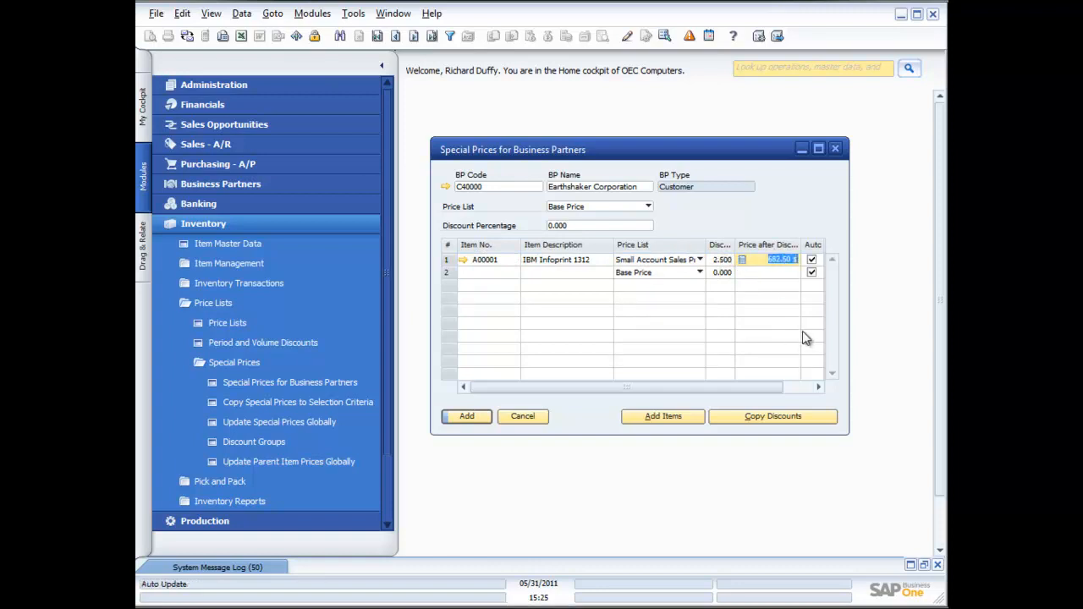
- Set the price after discount for item A00001 to 600 $ in the customer's special prices
{"action": "left_click", "coordinate": [795, 384]}
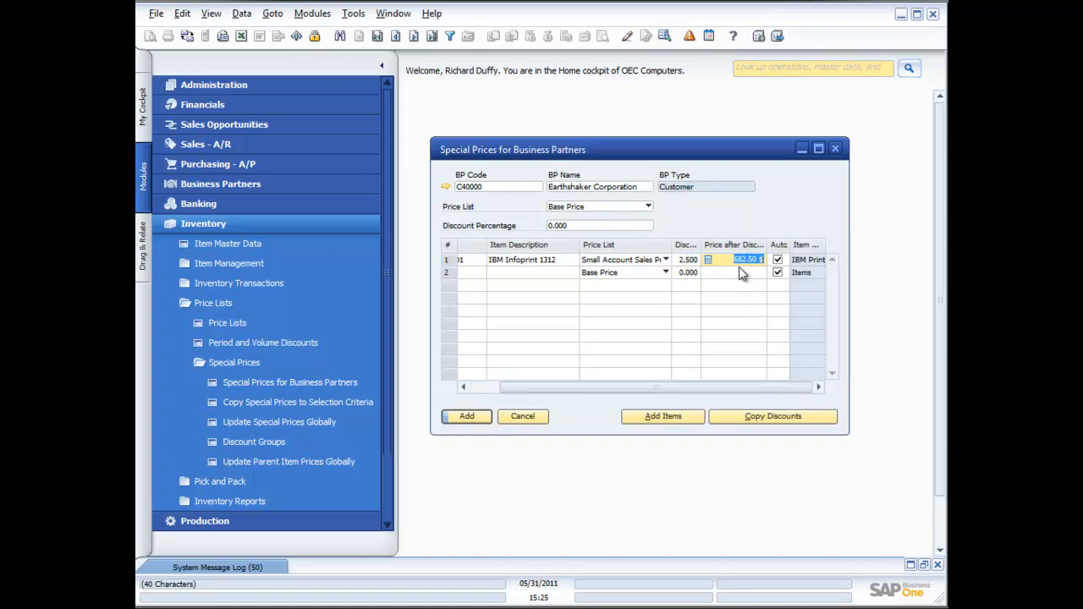
{"action": "type", "text": "600"}
{"action": "key", "text": "Tab"}
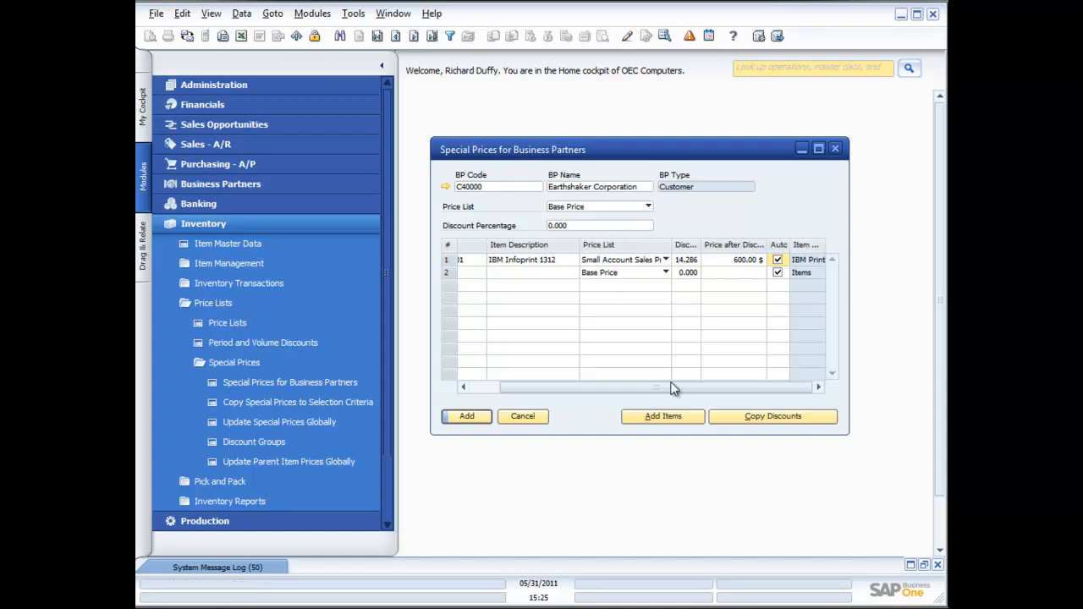
- Examine the period discounts and volume discounts behind item A00001's special price, and close the customer's special prices without adding them
{"action": "left_click", "coordinate": [448, 263]}
{"action": "double_click", "coordinate": [449, 263]}
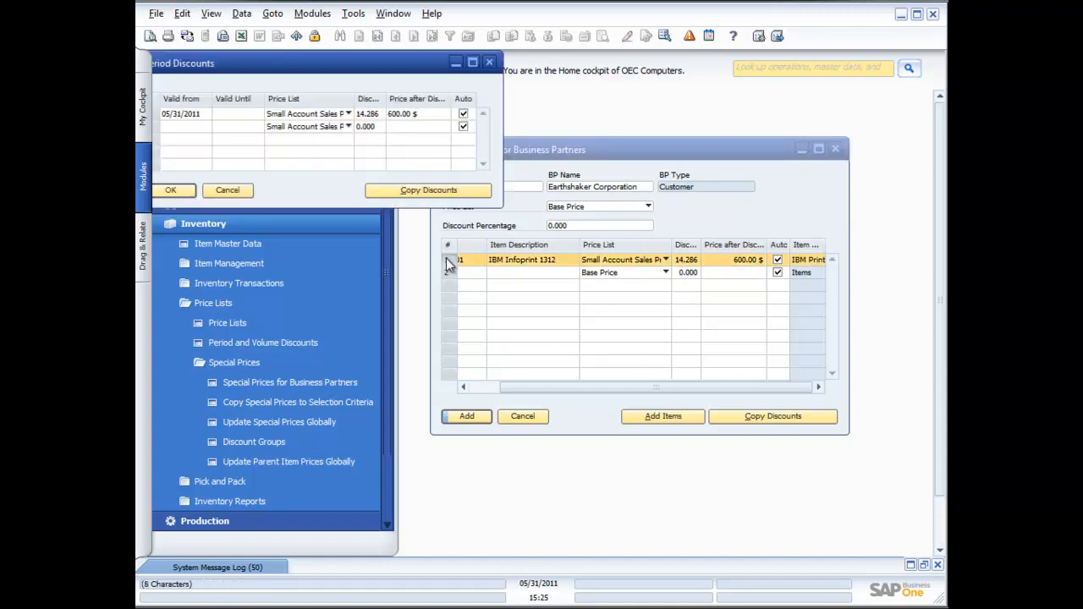
{"action": "left_click_drag", "start_coordinate": [265, 77], "coordinate": [369, 92]}
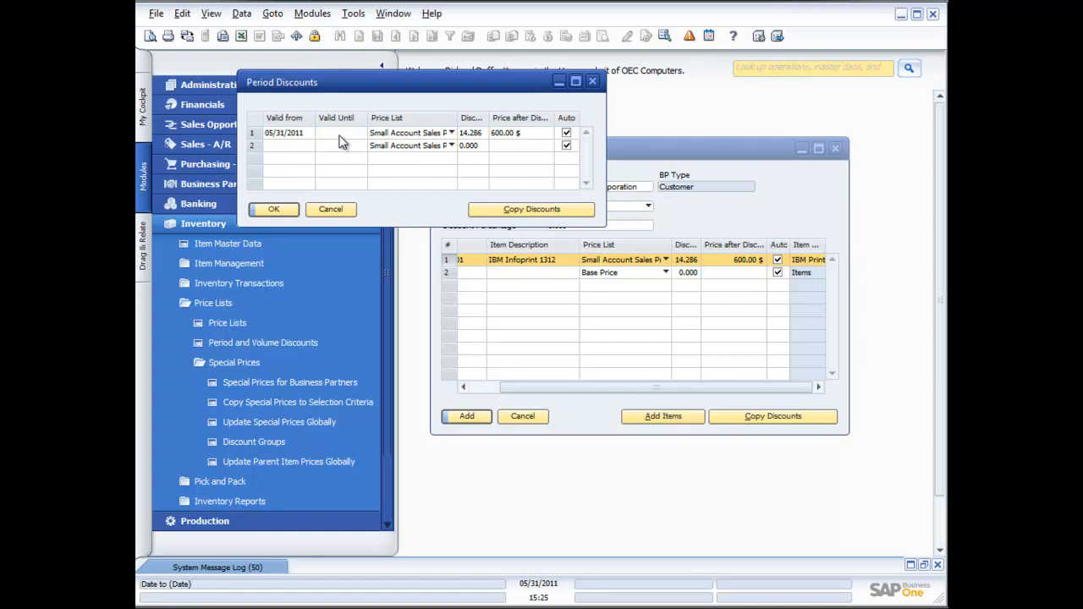
{"action": "double_click", "coordinate": [254, 134]}
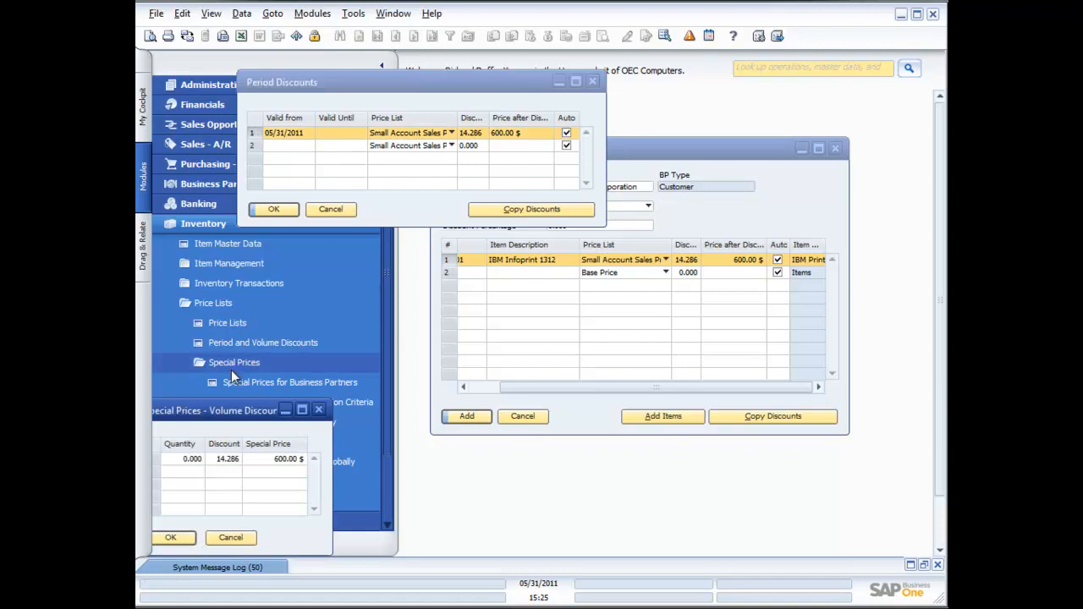
{"action": "left_click_drag", "start_coordinate": [248, 412], "coordinate": [706, 264]}
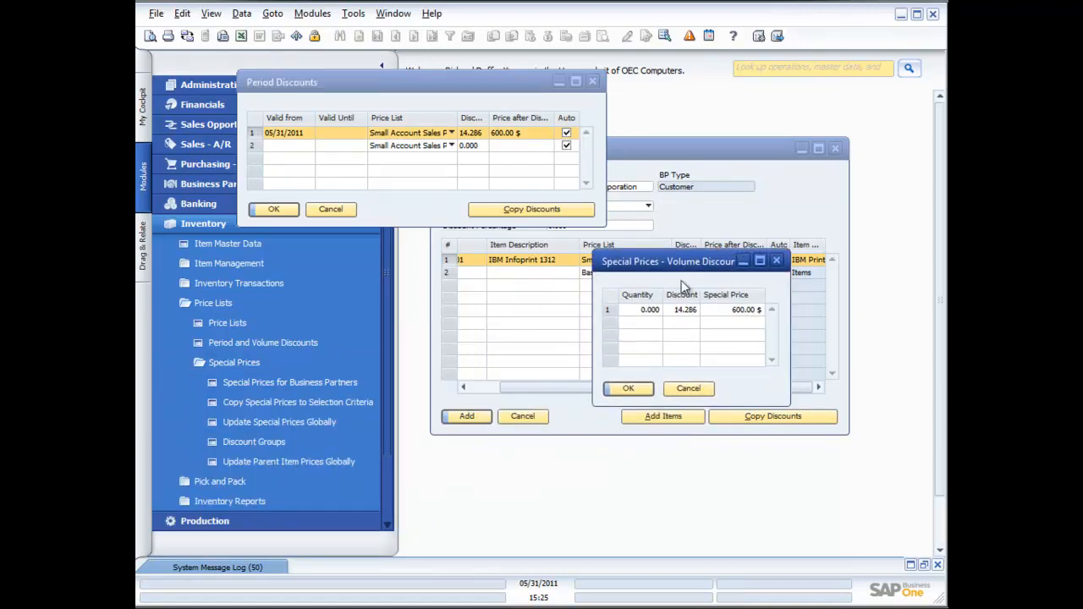
{"action": "left_click", "coordinate": [690, 388]}
{"action": "left_click", "coordinate": [341, 218]}
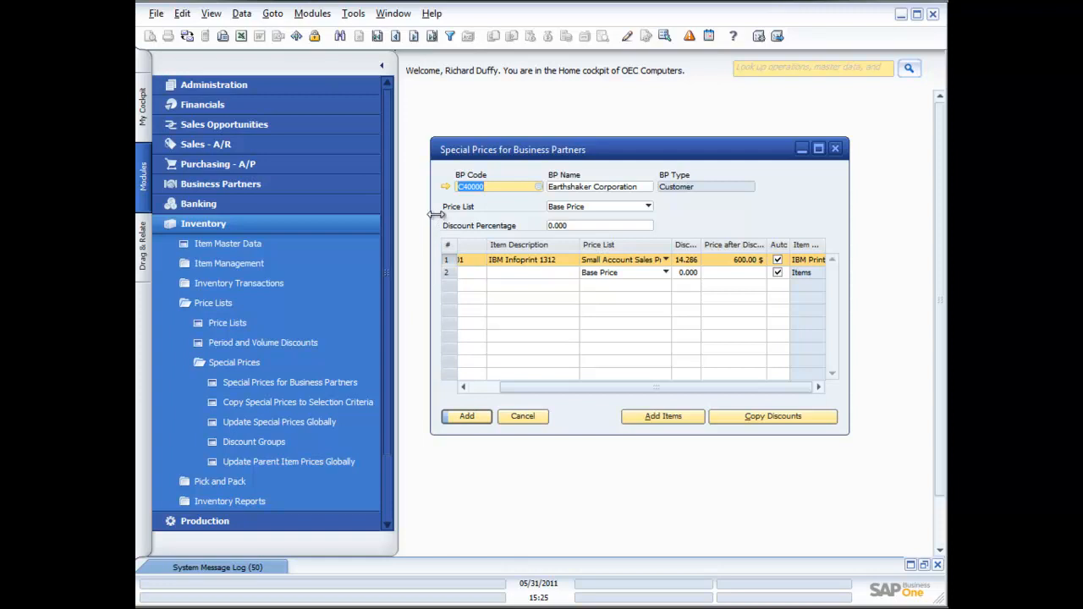
{"action": "left_click", "coordinate": [522, 417]}
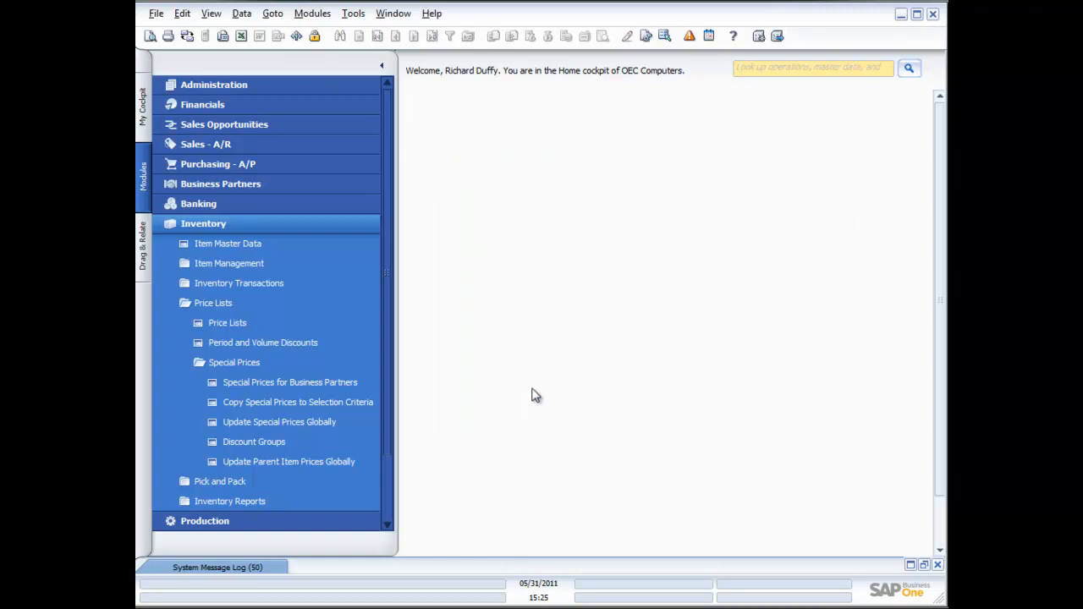
- Review the criteria for copying special prices and the discount and price options for updating special prices globally, closing both without changes
{"action": "left_click", "coordinate": [293, 402]}
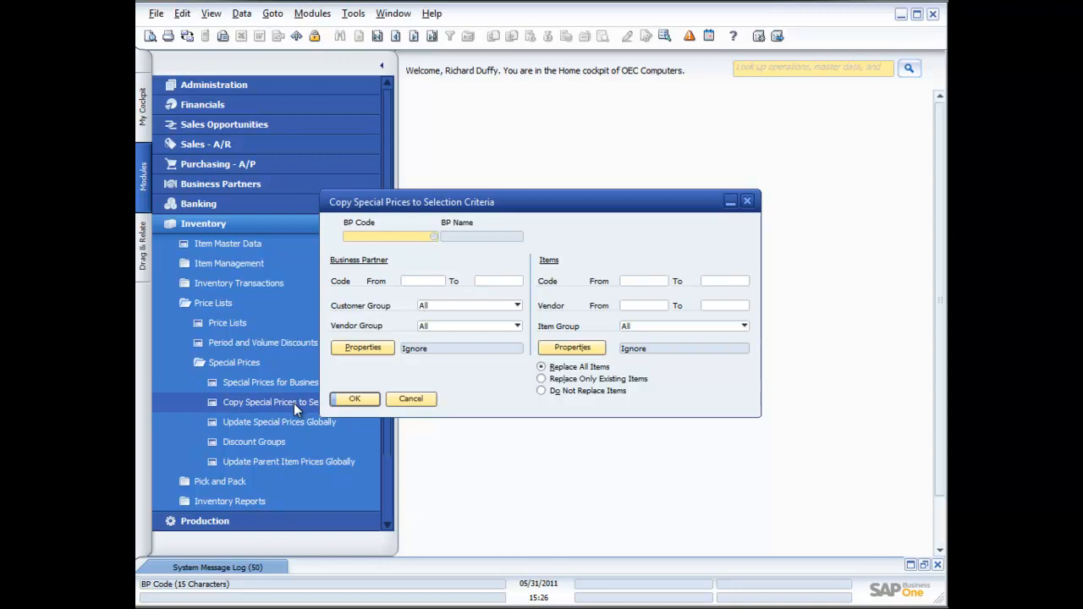
{"action": "left_click", "coordinate": [416, 402]}
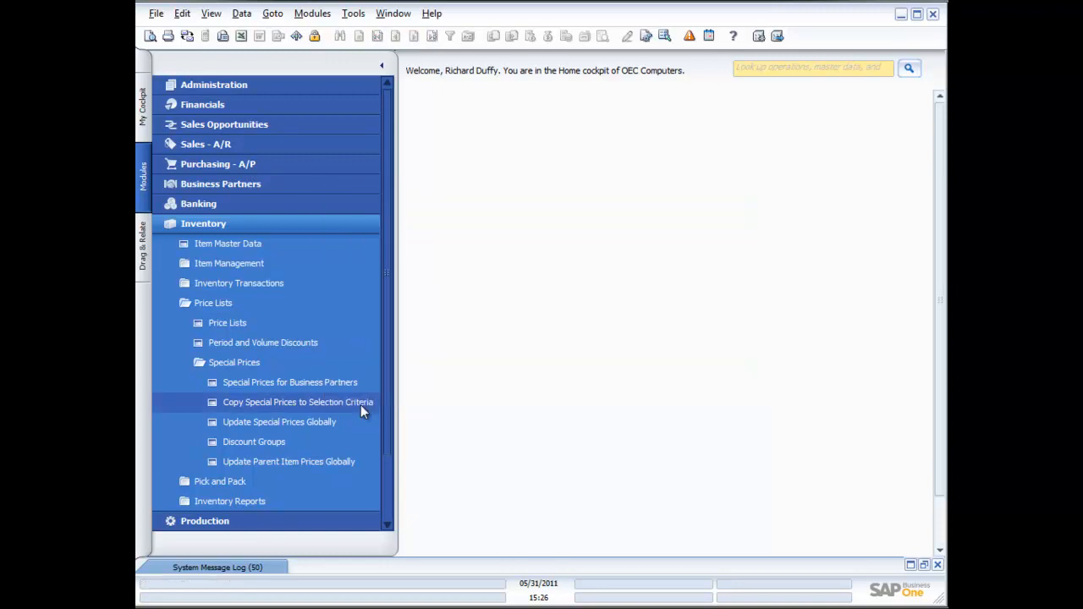
{"action": "left_click", "coordinate": [288, 424]}
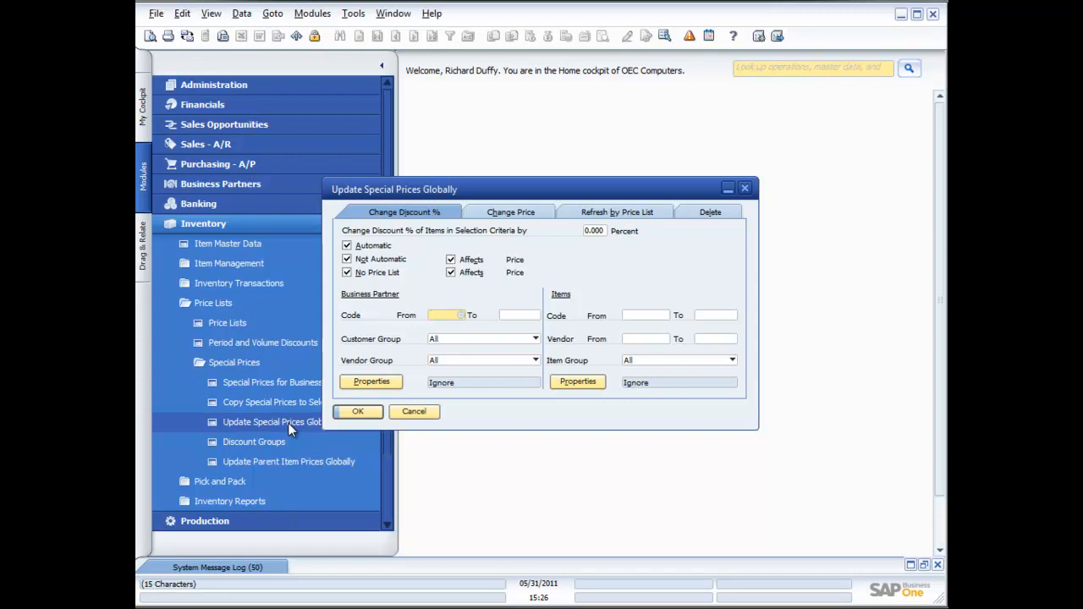
{"action": "left_click", "coordinate": [502, 216]}
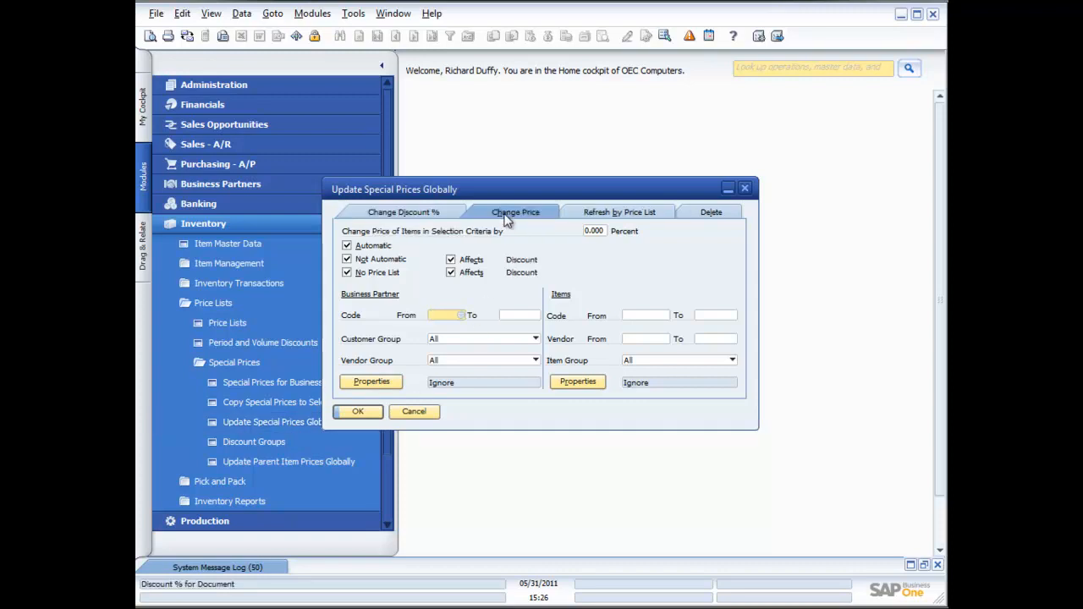
{"action": "left_click", "coordinate": [414, 413]}
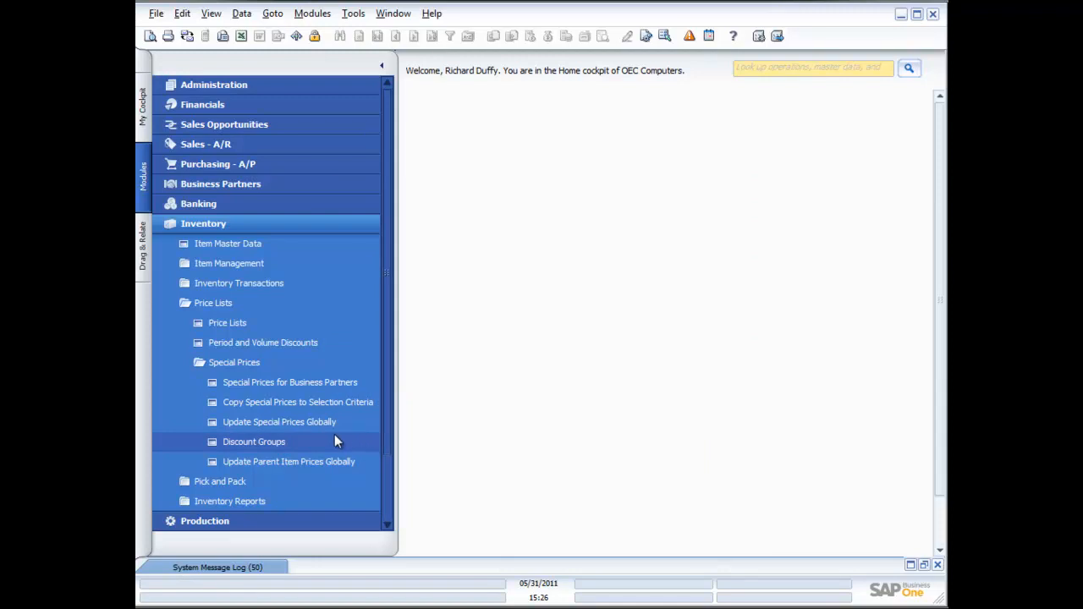
- Open a new Inventory Transfer from the inventory transactions and move it clear of the module list
{"action": "left_click", "coordinate": [216, 305]}
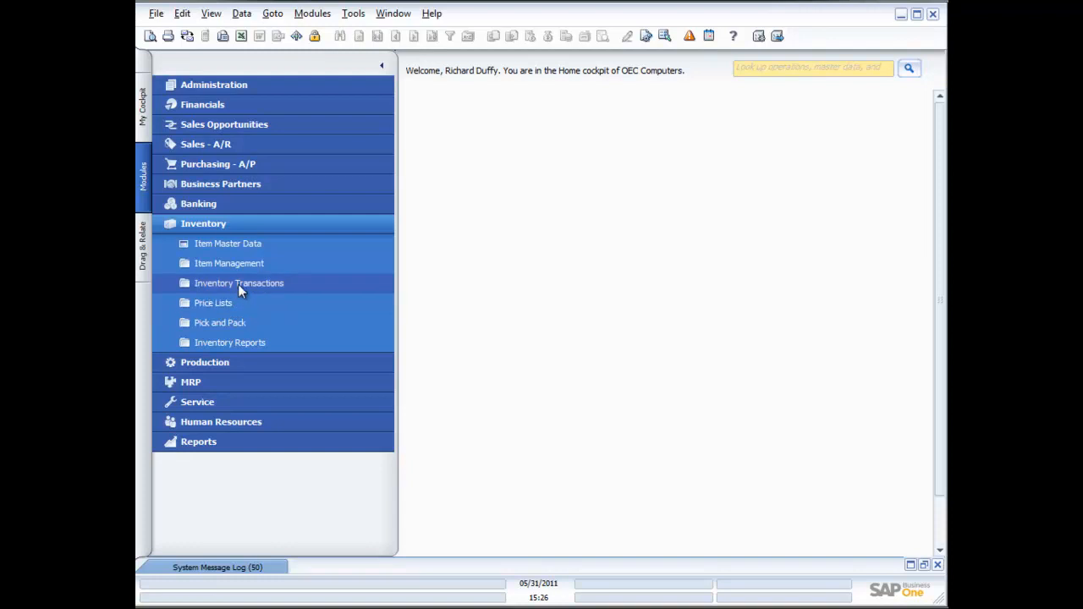
{"action": "left_click", "coordinate": [237, 284]}
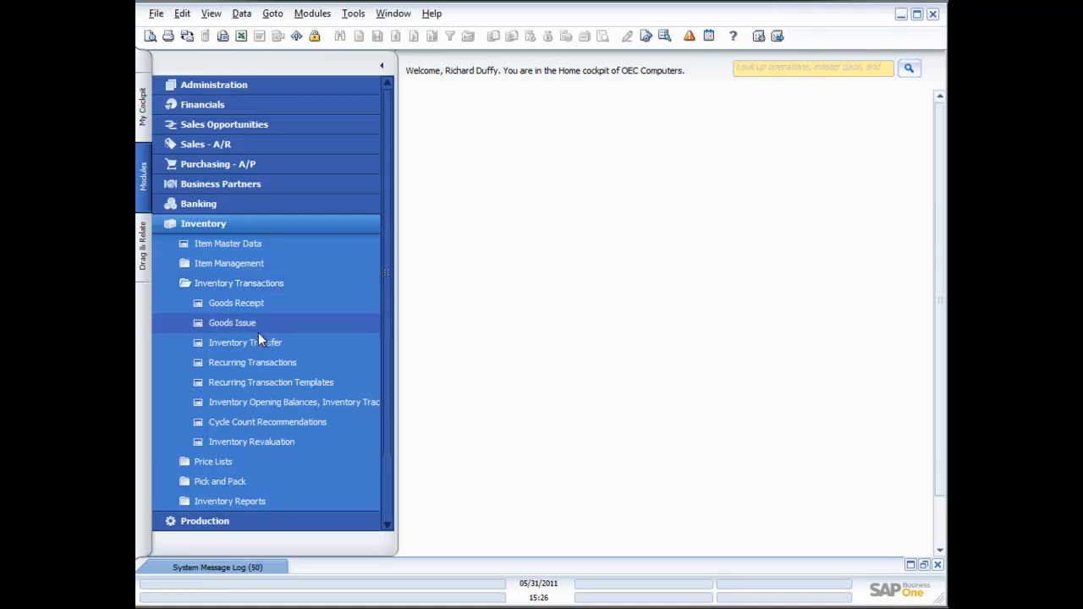
{"action": "left_click", "coordinate": [245, 342]}
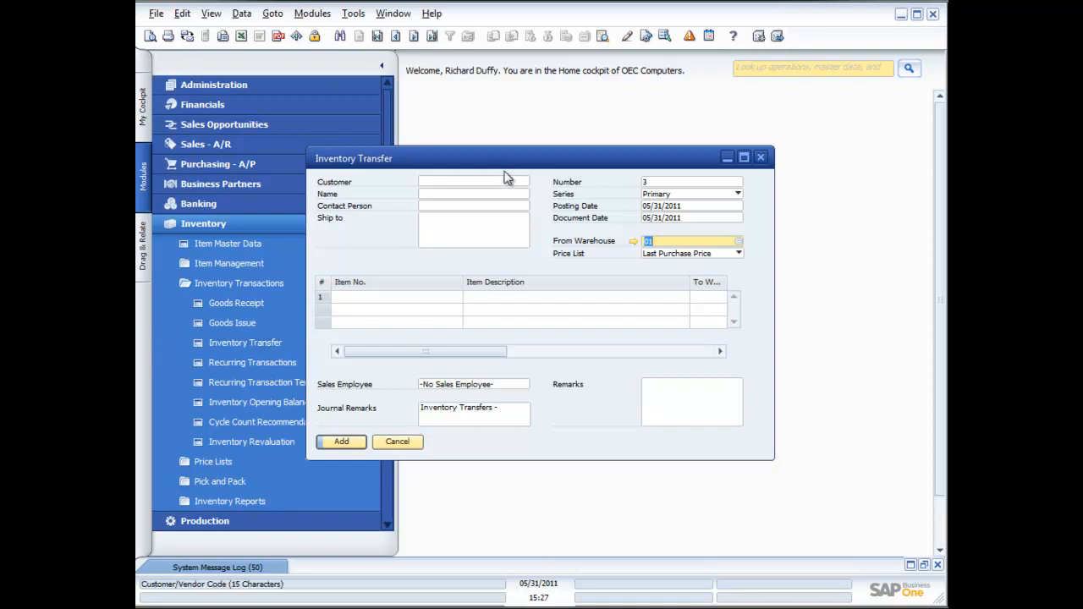
{"action": "left_click_drag", "start_coordinate": [536, 163], "coordinate": [634, 161]}
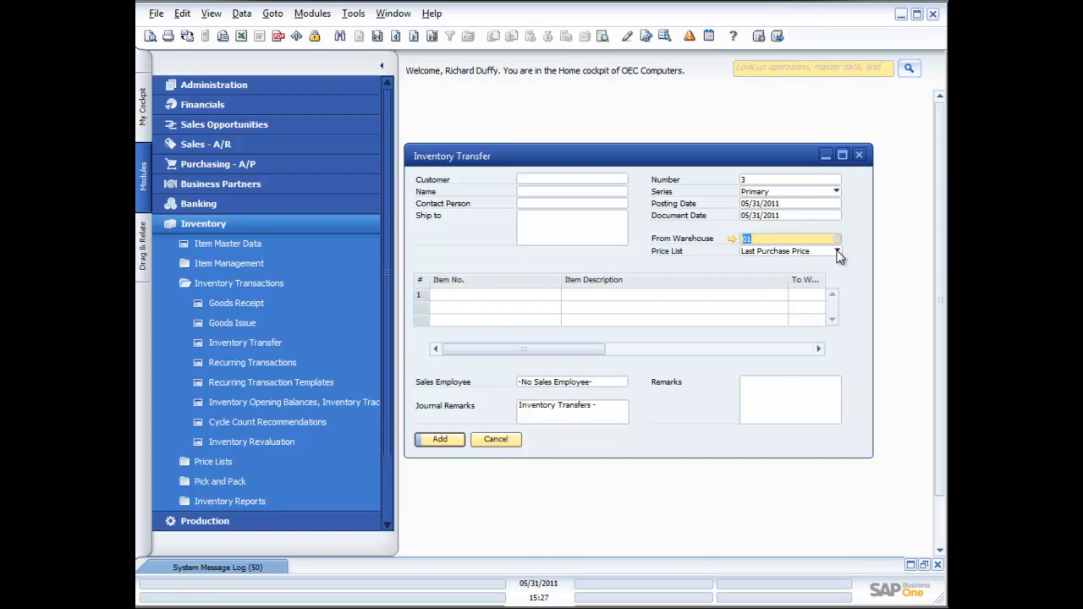
- Add item A00001 to the first row of the inventory transfer with warehouse 02 as the destination
{"action": "left_click", "coordinate": [533, 294]}
{"action": "left_click", "coordinate": [554, 294]}
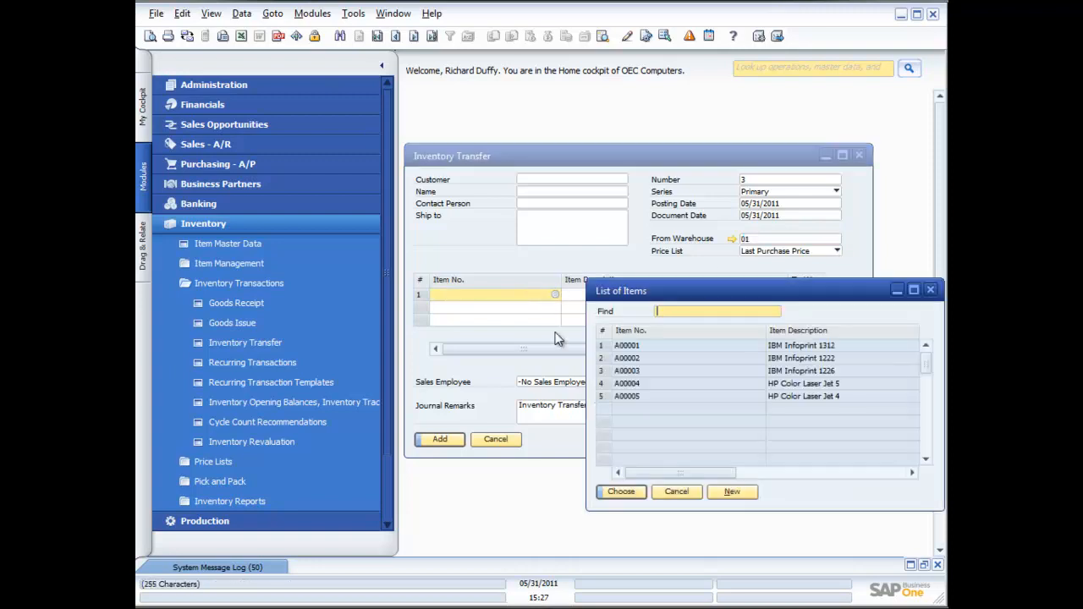
{"action": "double_click", "coordinate": [636, 351]}
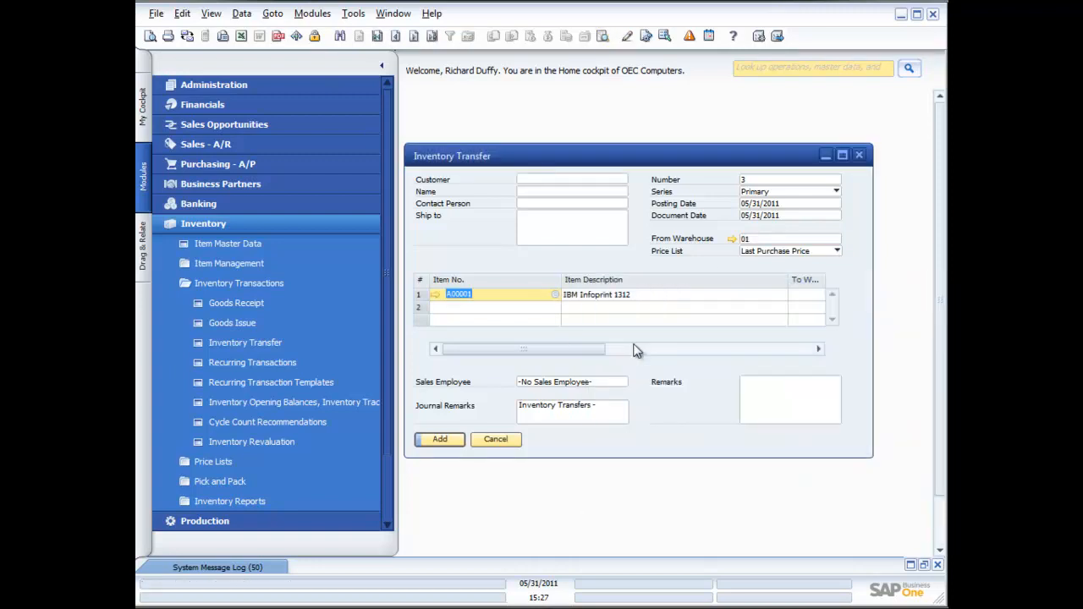
{"action": "left_click", "coordinate": [805, 296]}
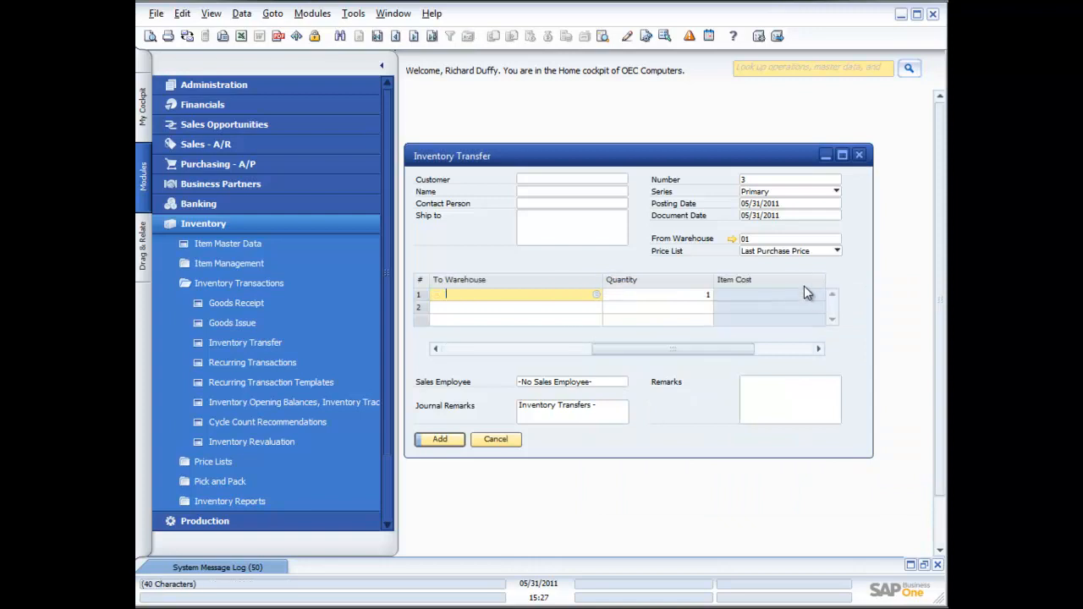
{"action": "left_click", "coordinate": [596, 295]}
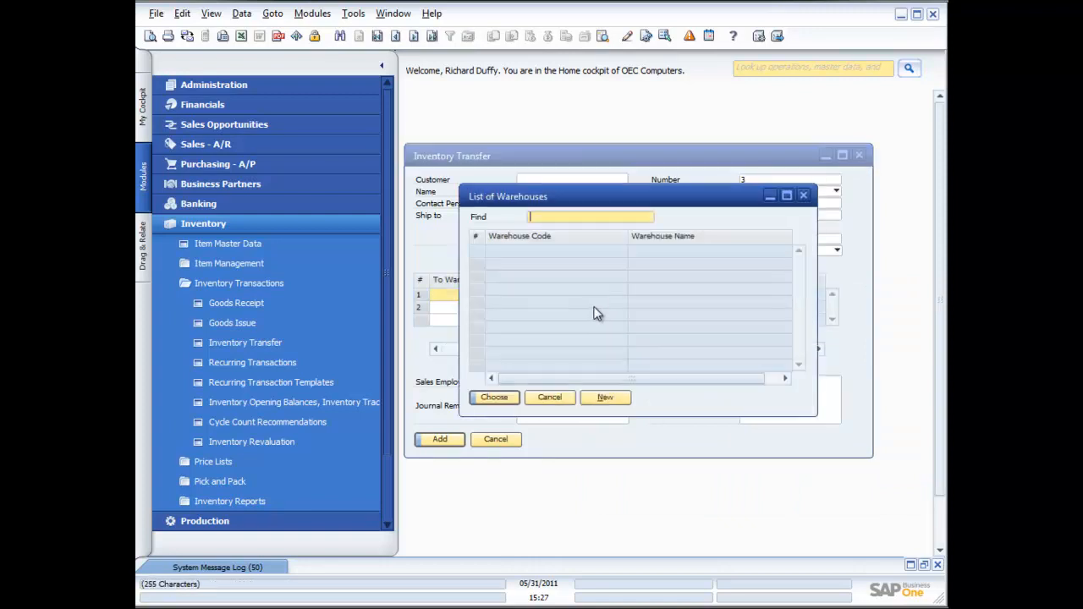
{"action": "double_click", "coordinate": [510, 263]}
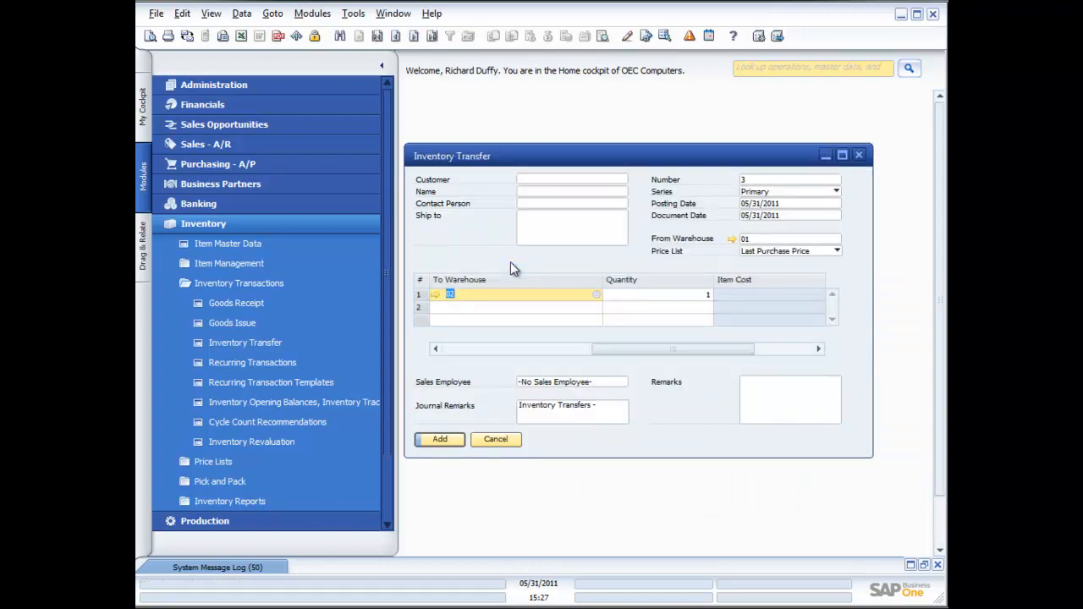
- Check item A00001's availability by warehouse from the transfer row's destination, keeping warehouse 02
{"action": "left_click", "coordinate": [666, 297]}
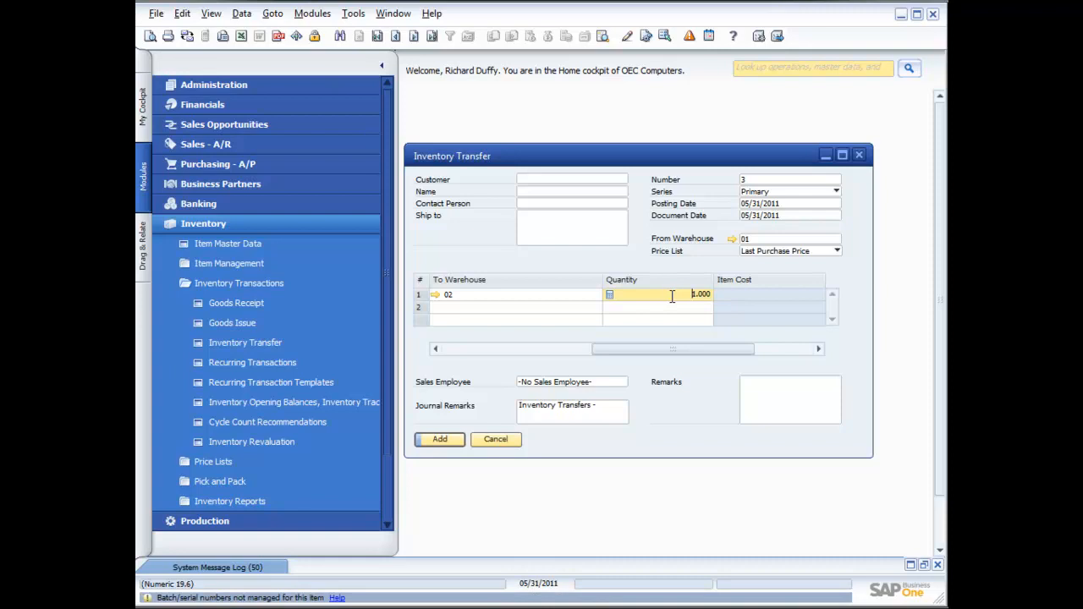
{"action": "left_click", "coordinate": [550, 295]}
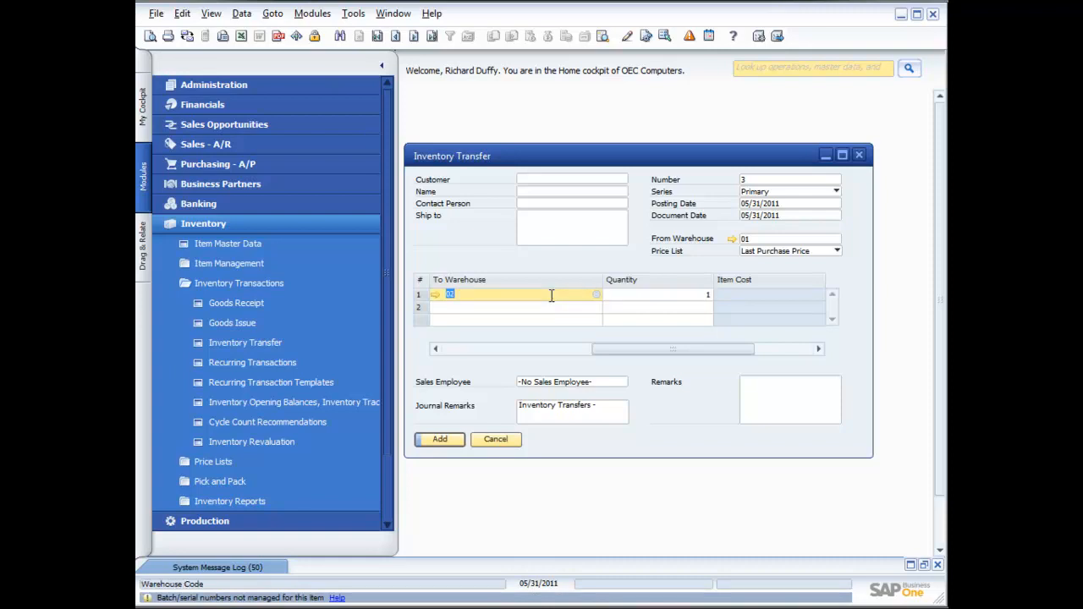
{"action": "key", "text": "ctrl+Tab"}
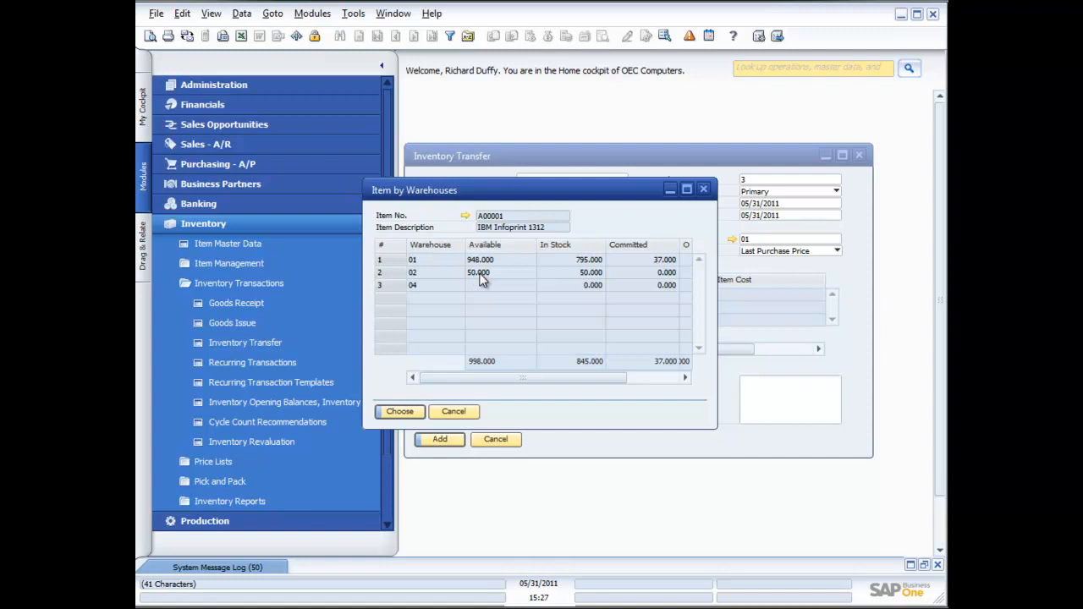
{"action": "left_click", "coordinate": [399, 412]}
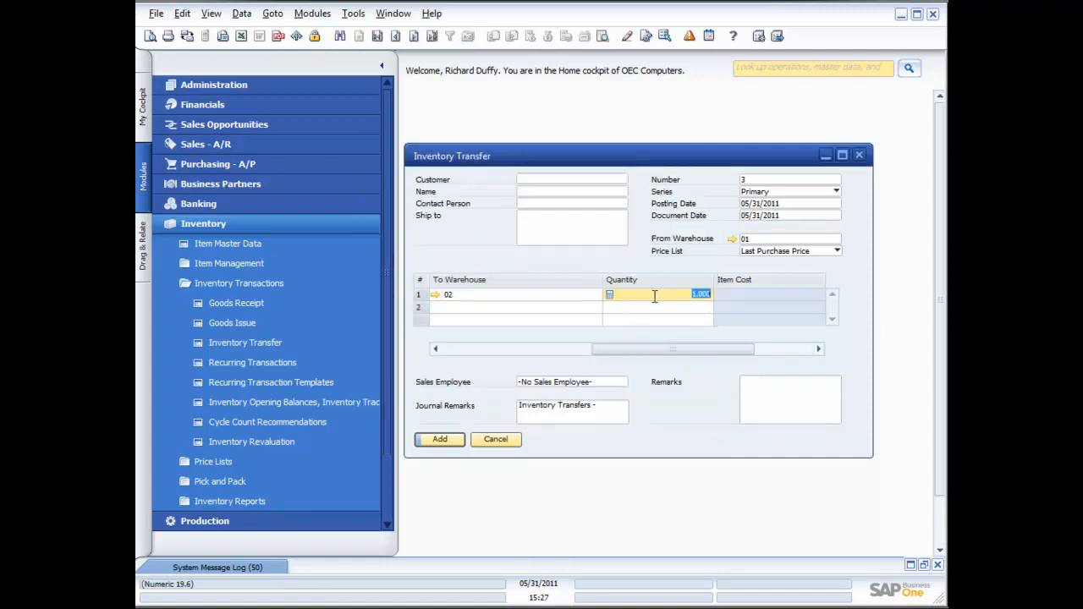
- Set the transfer quantity of item A00001 to 100, add and confirm the inventory transfer, and close the form
{"action": "type", "text": "100"}
{"action": "key", "text": "Tab"}
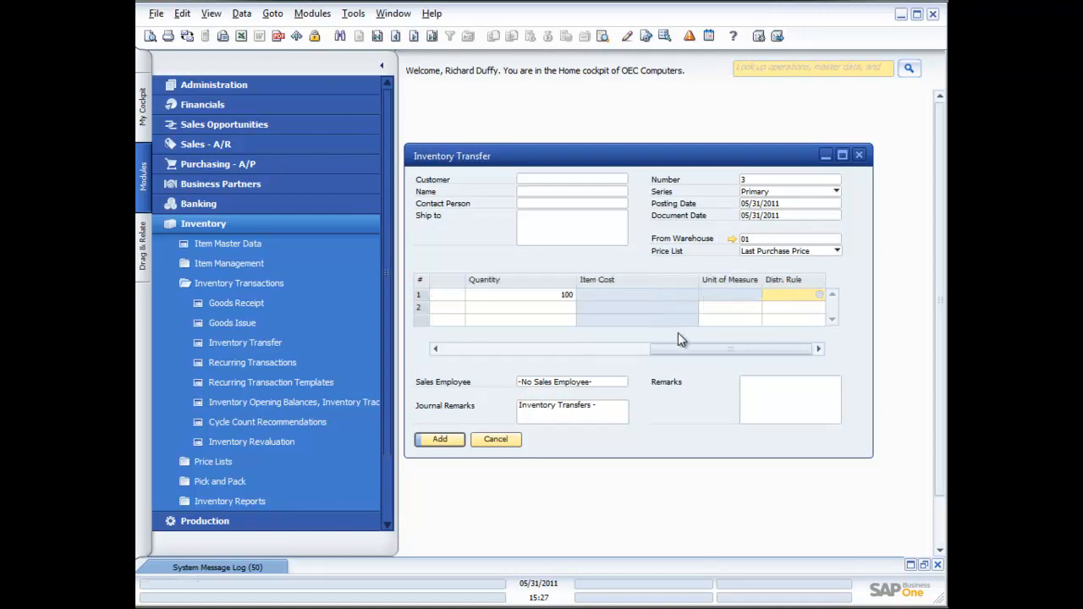
{"action": "left_click", "coordinate": [439, 439]}
{"action": "left_click", "coordinate": [375, 312]}
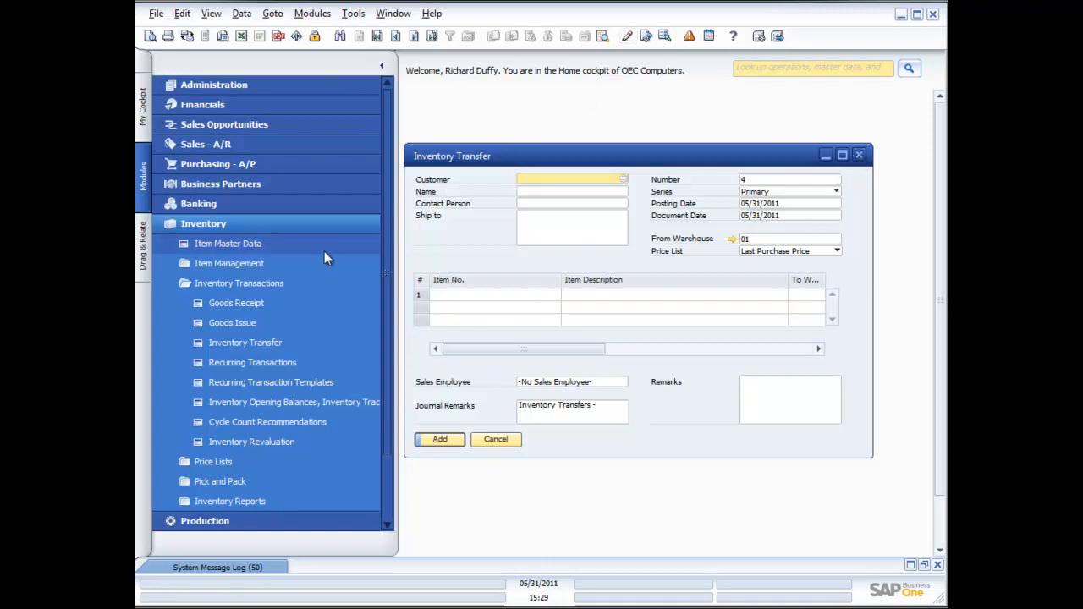
{"action": "left_click", "coordinate": [859, 156]}
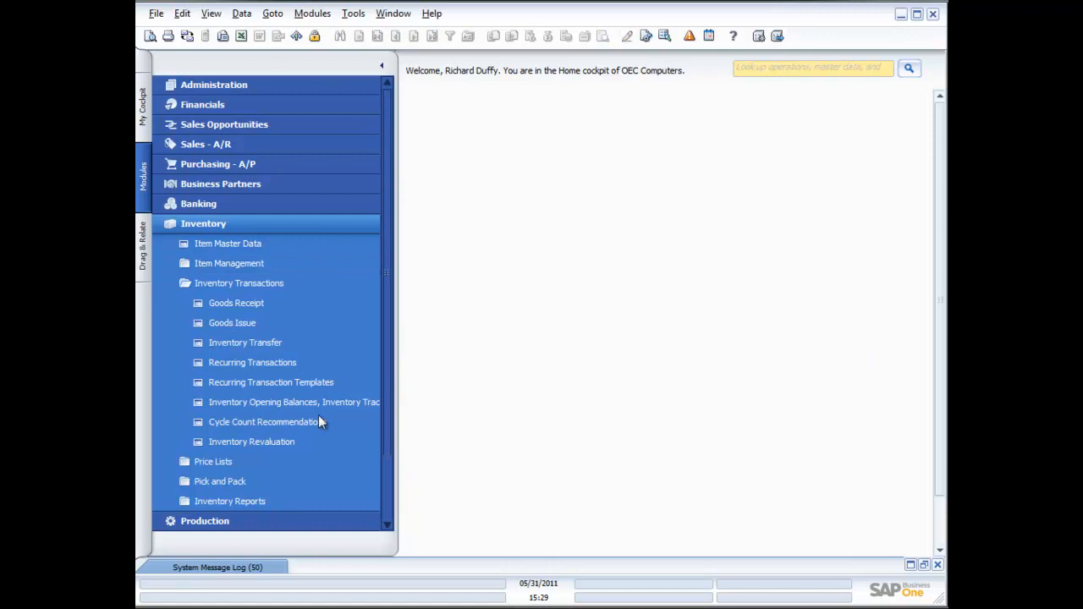
- Review the Cycle Count Recommendations selection criteria and the Inventory Revaluation form, closing both without changes
{"action": "left_click", "coordinate": [258, 421]}
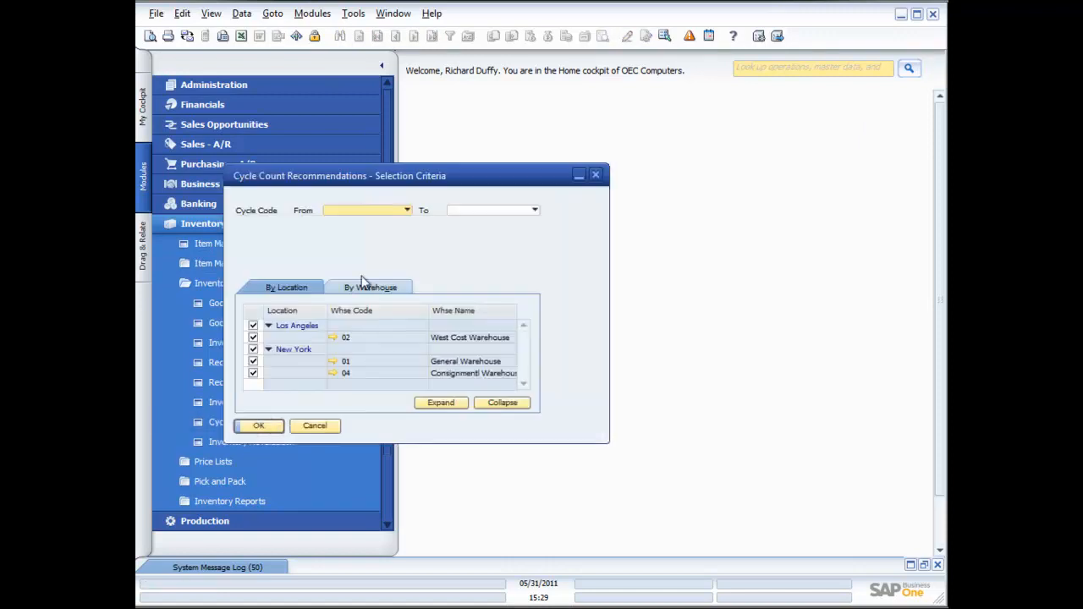
{"action": "left_click_drag", "start_coordinate": [331, 174], "coordinate": [514, 125]}
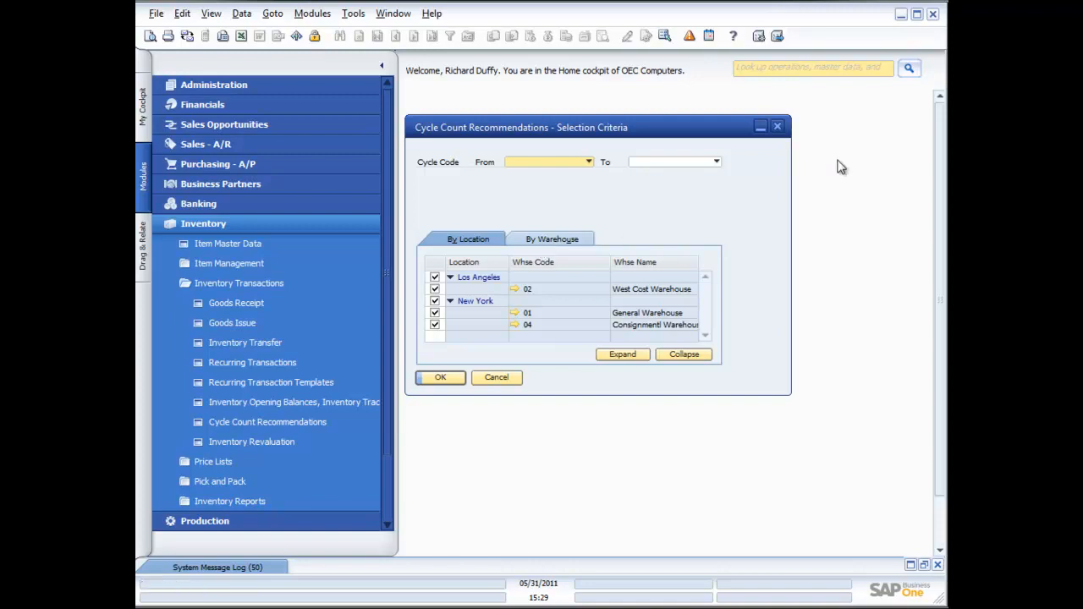
{"action": "left_click", "coordinate": [777, 127]}
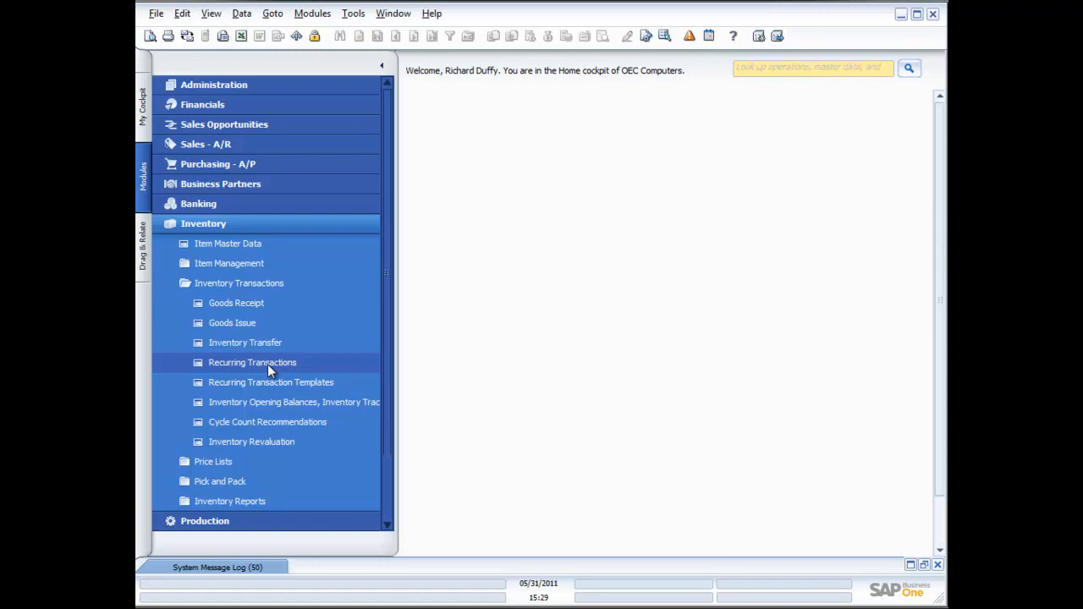
{"action": "left_click", "coordinate": [257, 439]}
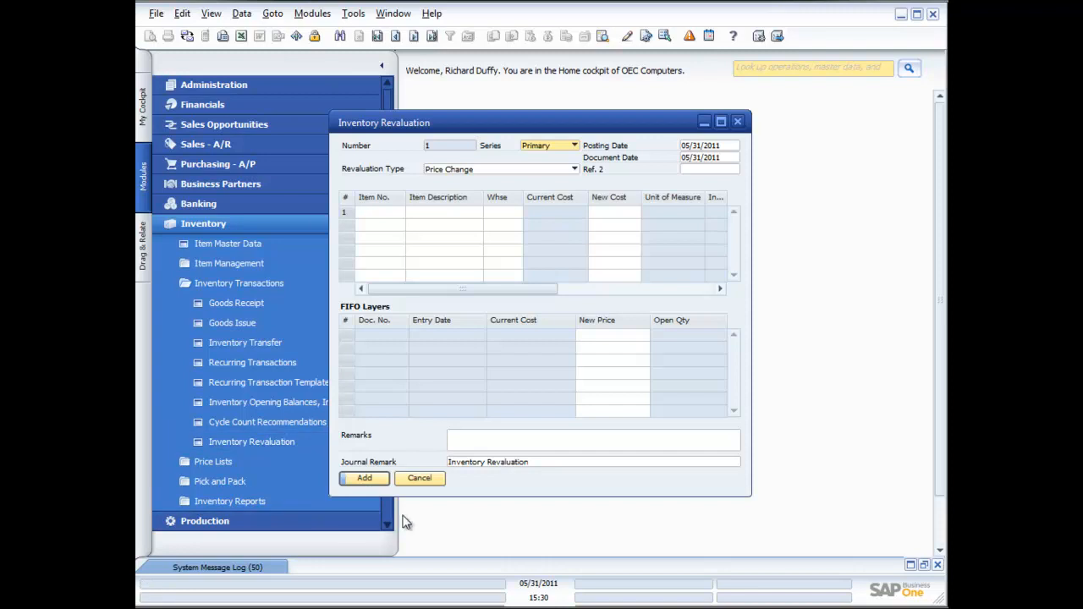
{"action": "left_click", "coordinate": [419, 479]}
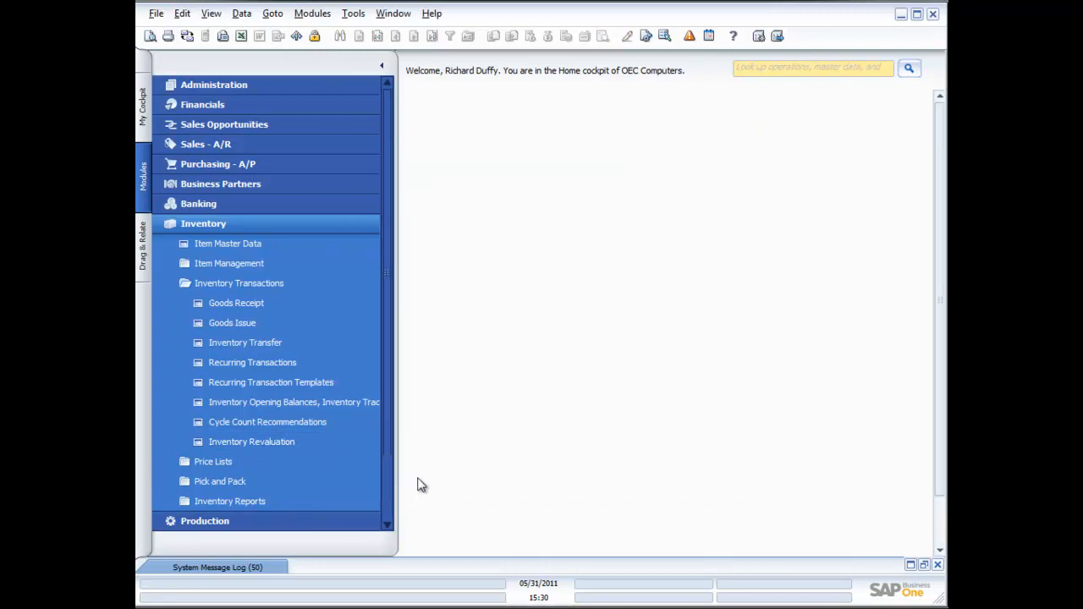
- Open the selection criteria of the Inventory Audit Report and move the window clear of the module list
{"action": "left_click", "coordinate": [248, 499]}
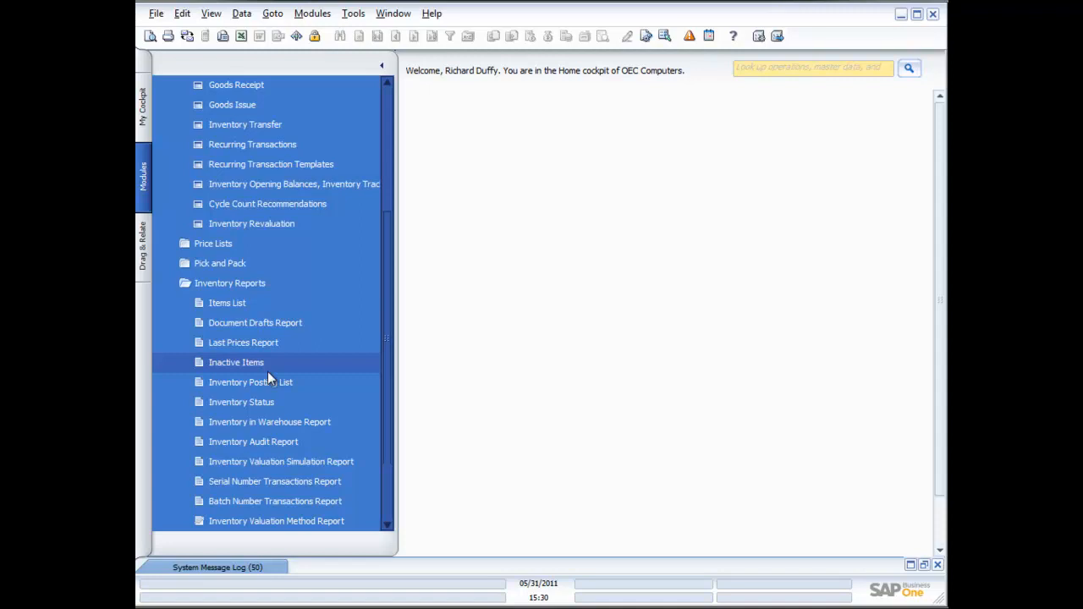
{"action": "left_click", "coordinate": [261, 441]}
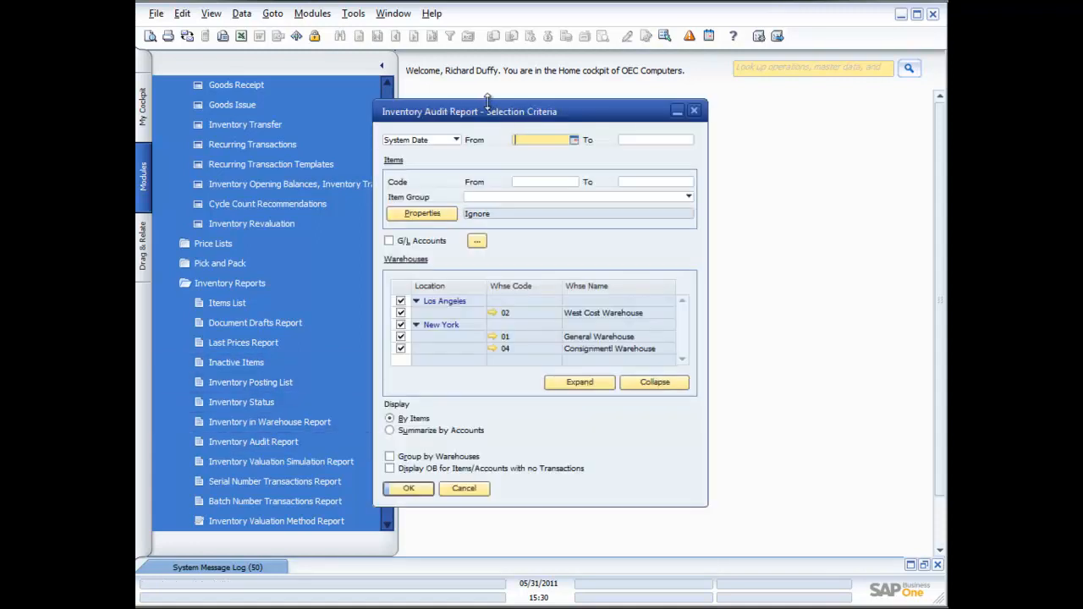
{"action": "left_click_drag", "start_coordinate": [505, 115], "coordinate": [596, 125]}
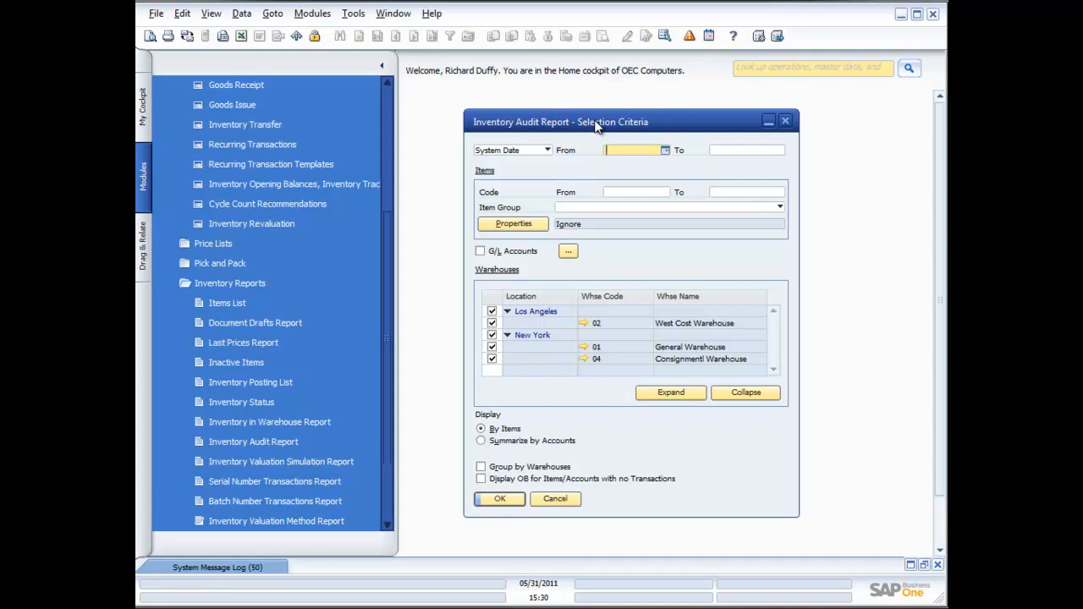
- Run the Inventory Audit Report for all items and warehouses, then expand item A00001 and examine its transactions through the latest warehouse transfer in an enlarged window
{"action": "left_click", "coordinate": [497, 500]}
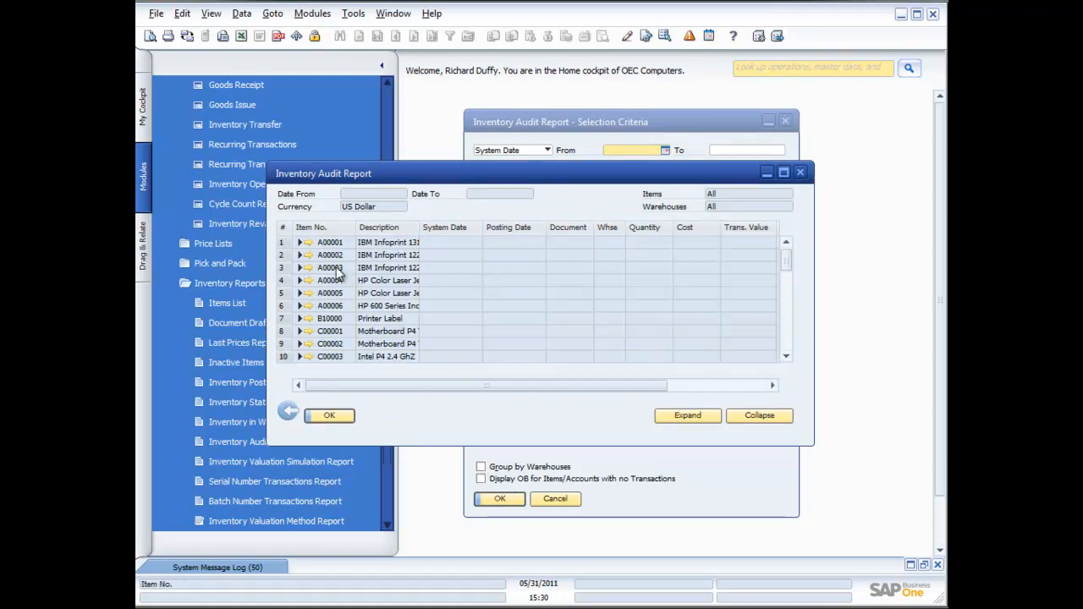
{"action": "left_click", "coordinate": [283, 243]}
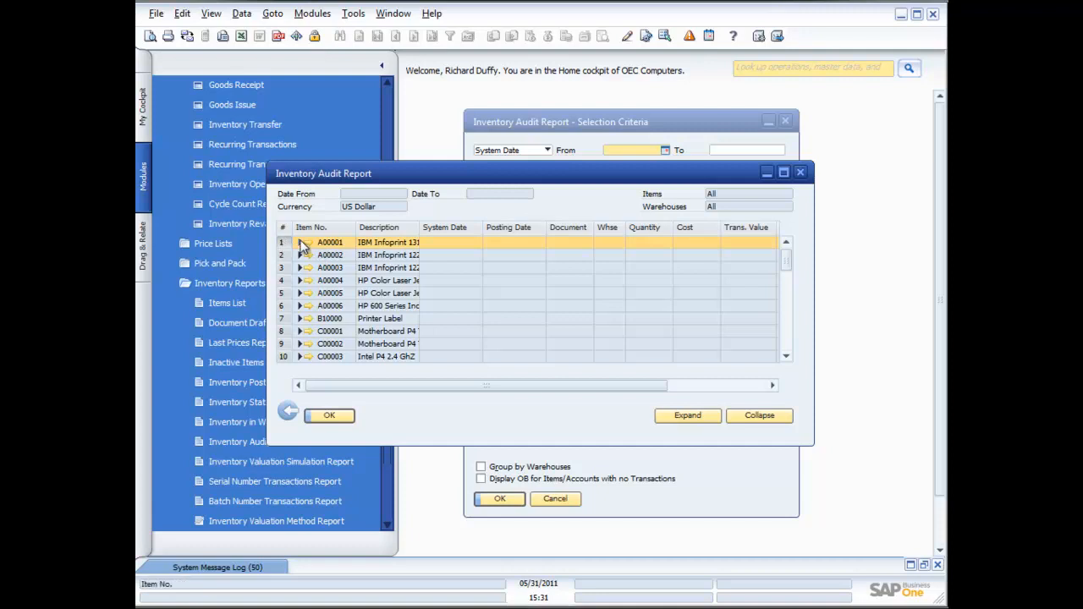
{"action": "left_click", "coordinate": [300, 243]}
{"action": "left_click_drag", "start_coordinate": [812, 445], "coordinate": [943, 509]}
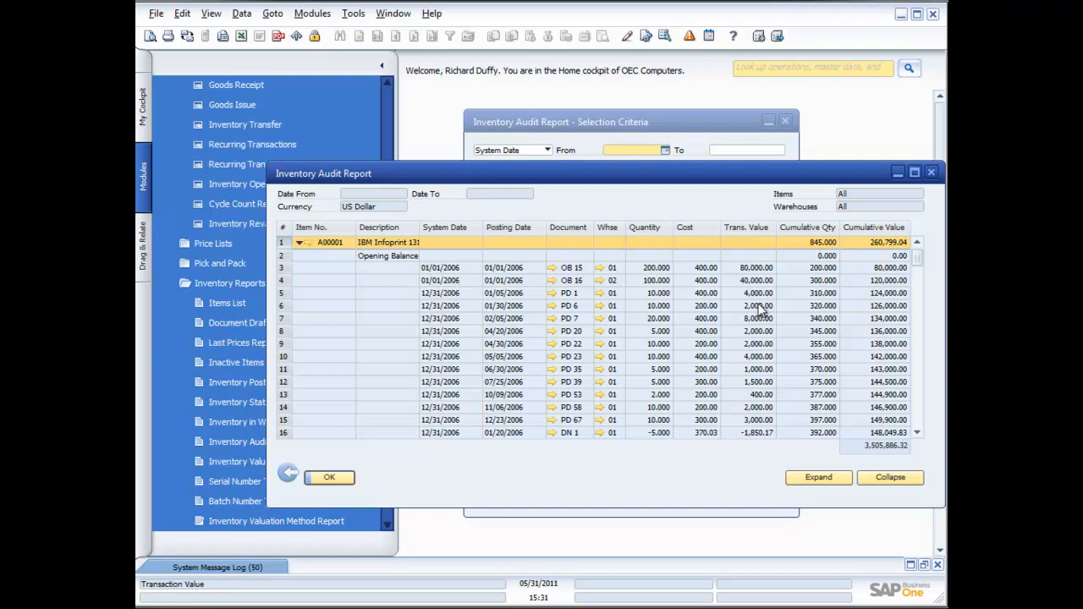
{"action": "left_click_drag", "start_coordinate": [917, 261], "coordinate": [908, 380]}
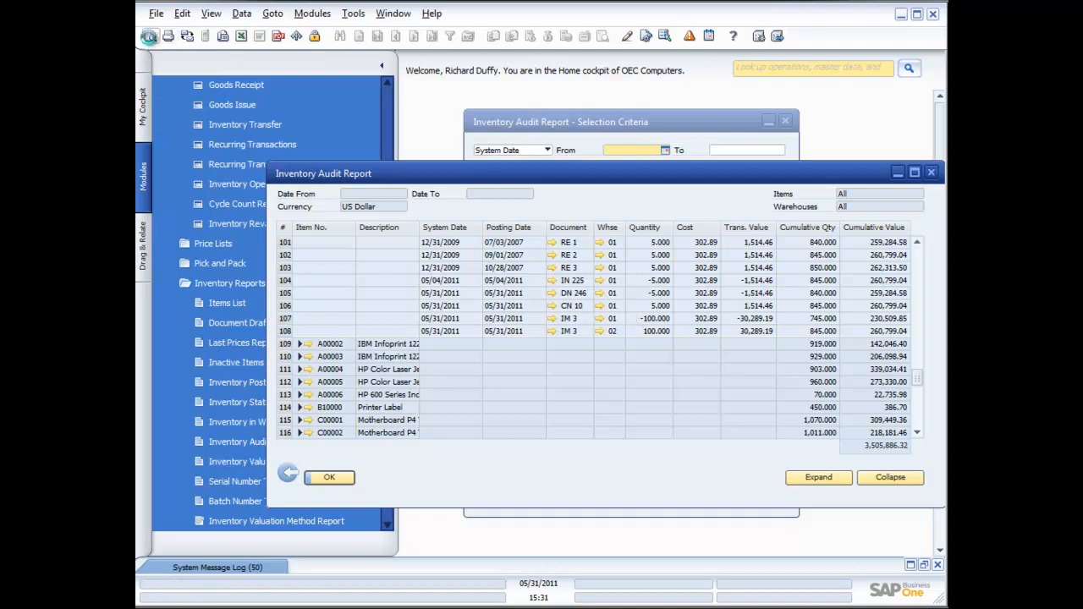
- Preview the printed layout of the Inventory Audit Report, then close the preview, the report and its selection criteria
{"action": "left_click", "coordinate": [149, 37]}
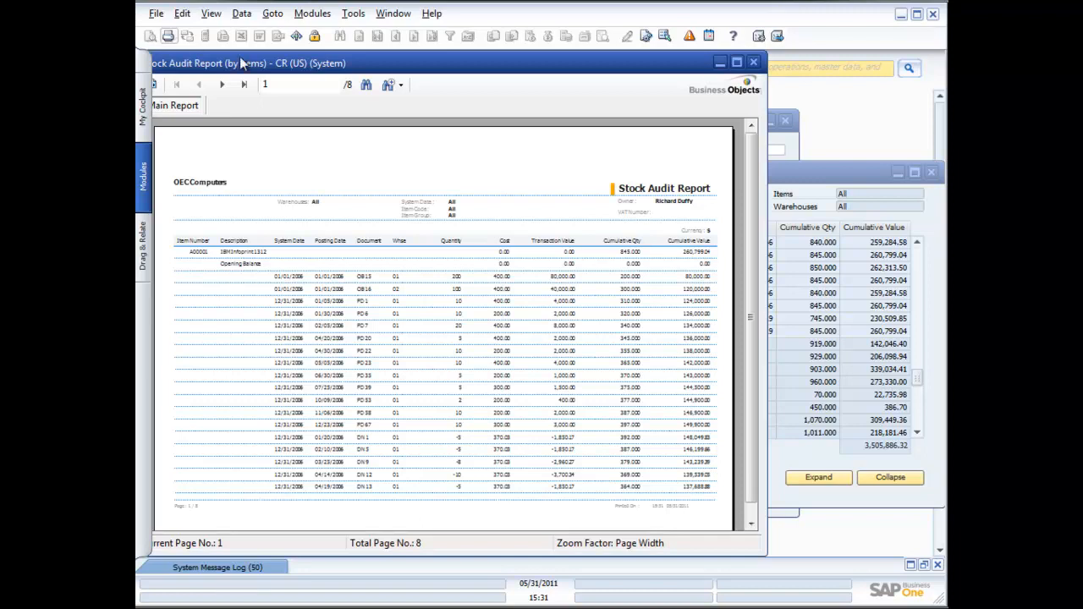
{"action": "left_click", "coordinate": [753, 63]}
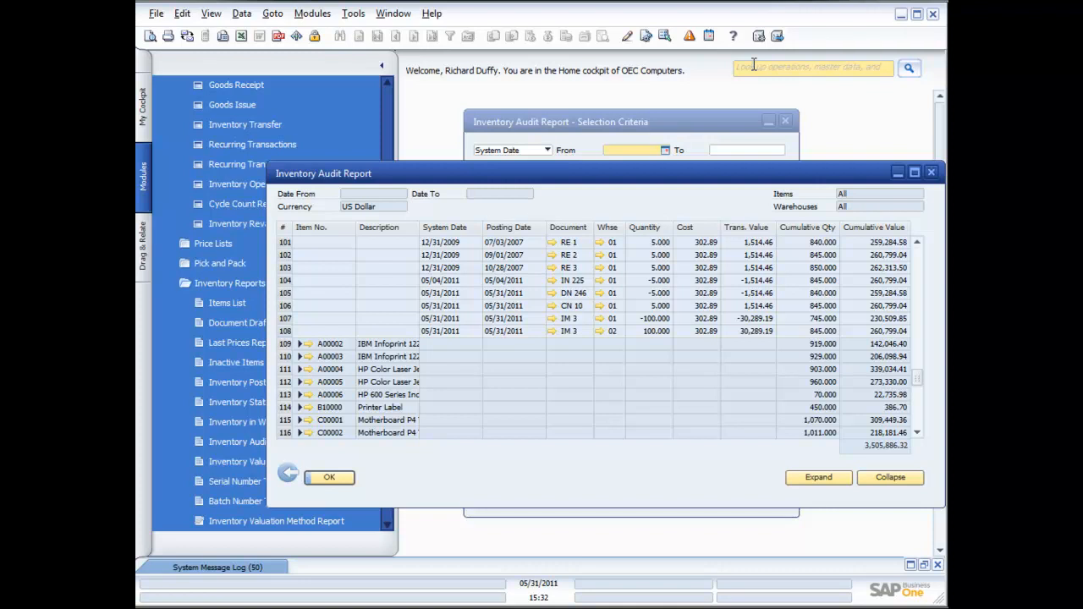
{"action": "left_click", "coordinate": [931, 172]}
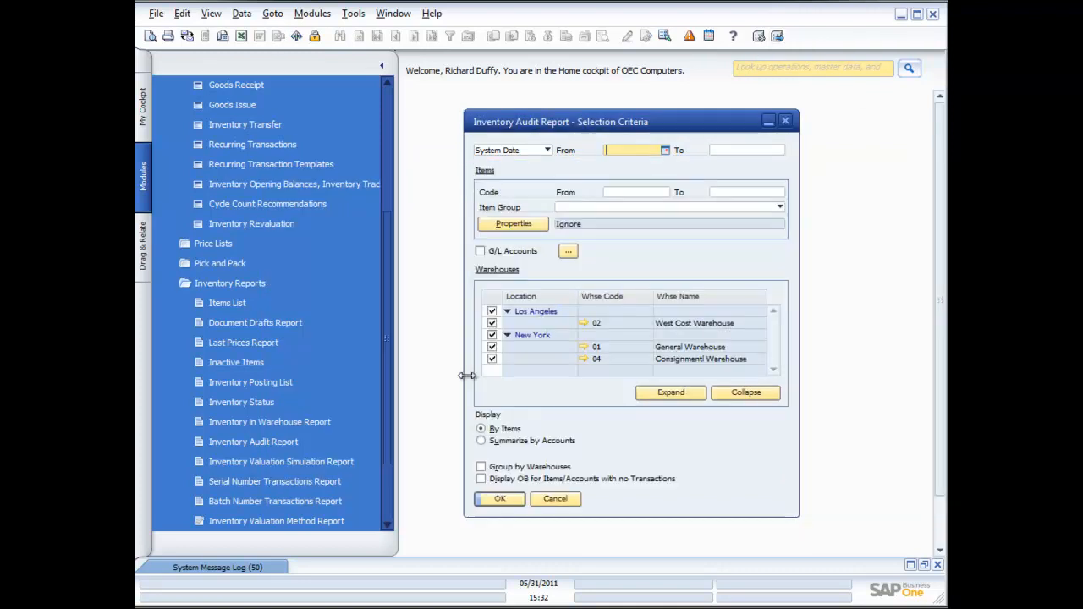
{"action": "left_click", "coordinate": [555, 498]}
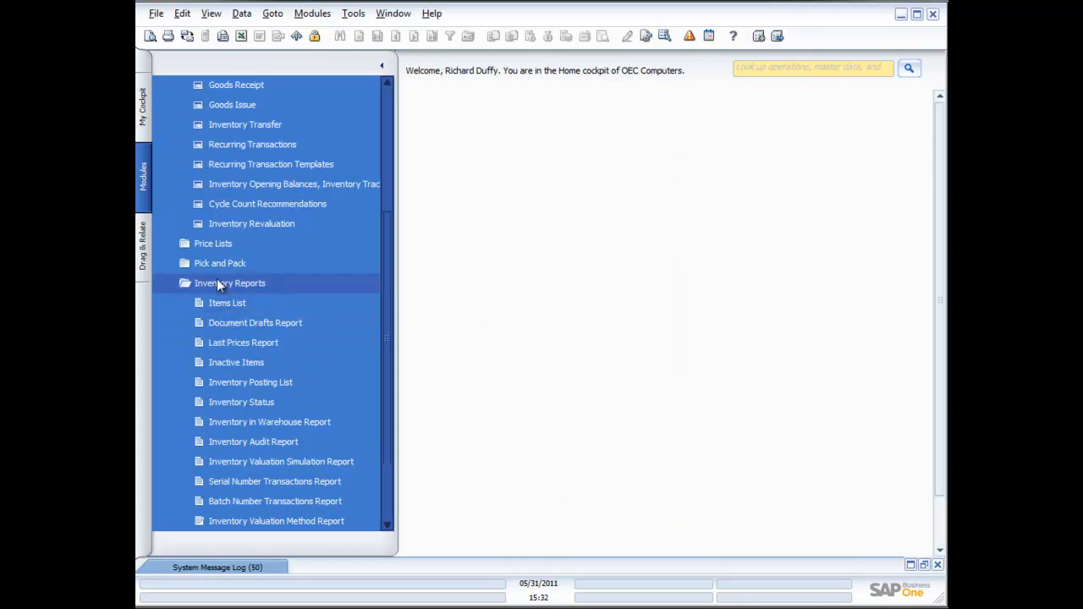
- Review the operations offered in the Serial Number Management selection criteria under Item Management, and cancel without changes
{"action": "left_click", "coordinate": [217, 285]}
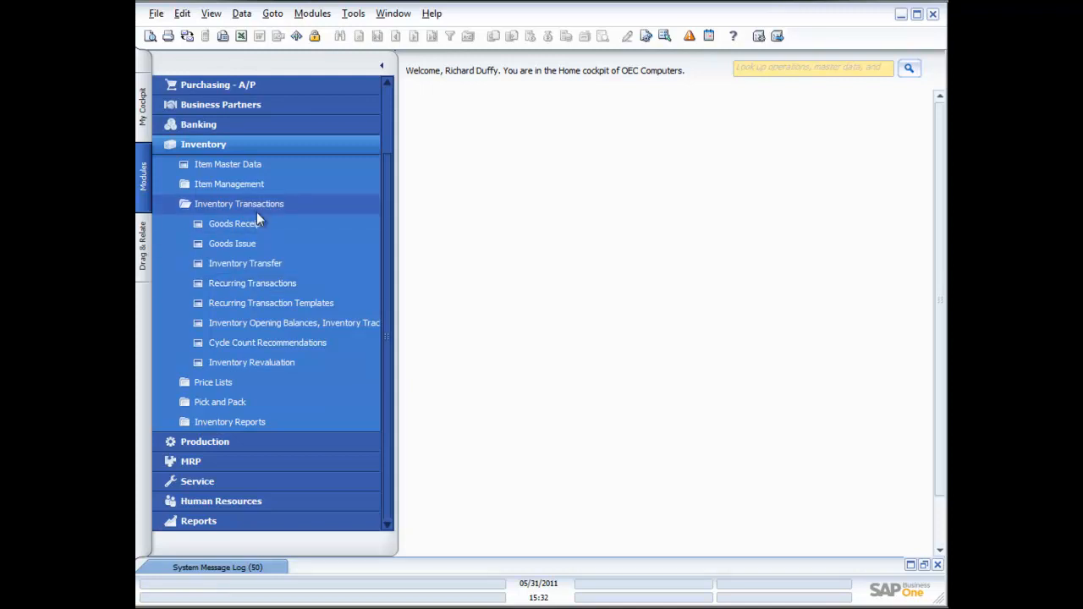
{"action": "left_click", "coordinate": [230, 185]}
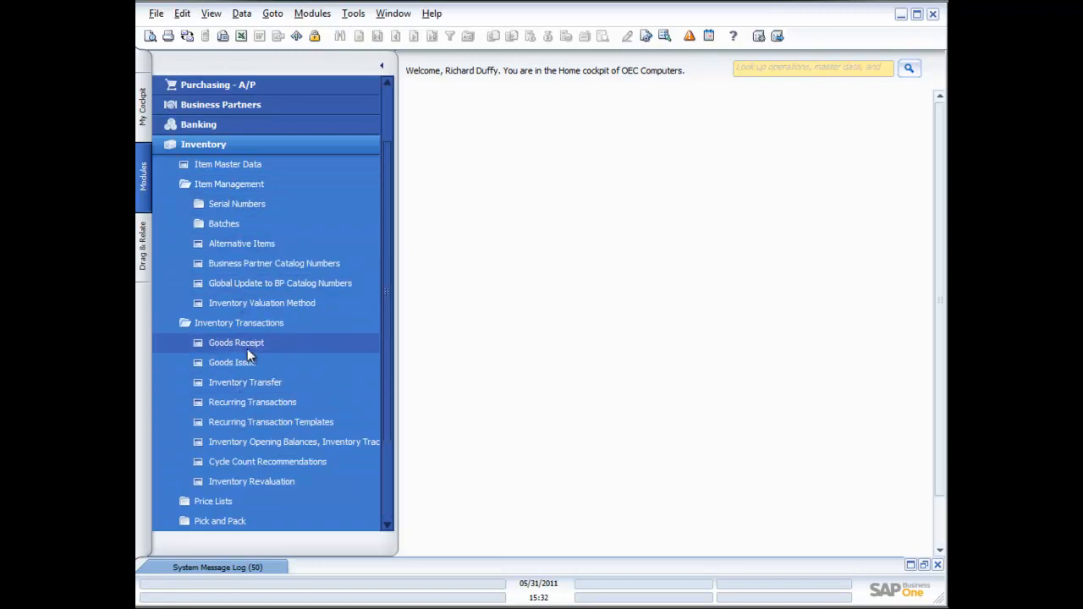
{"action": "left_click", "coordinate": [220, 206]}
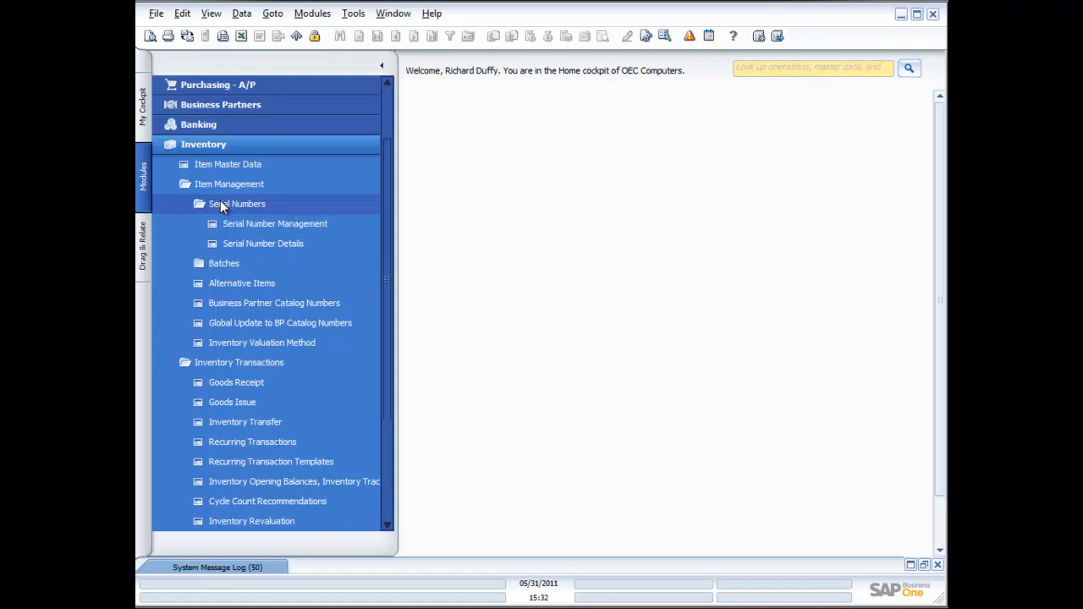
{"action": "left_click", "coordinate": [254, 222]}
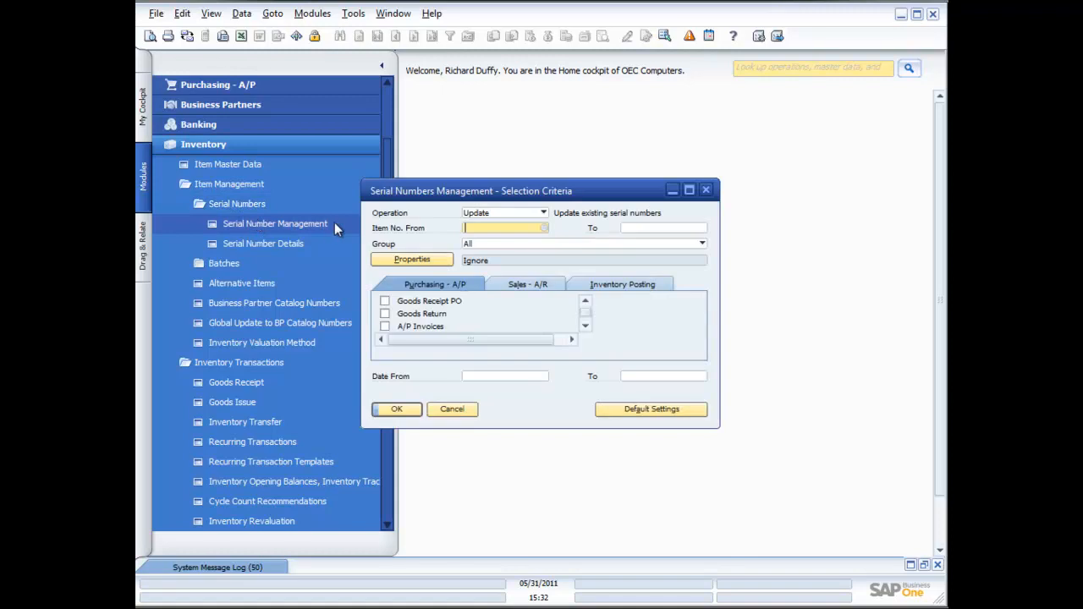
{"action": "left_click", "coordinate": [543, 214]}
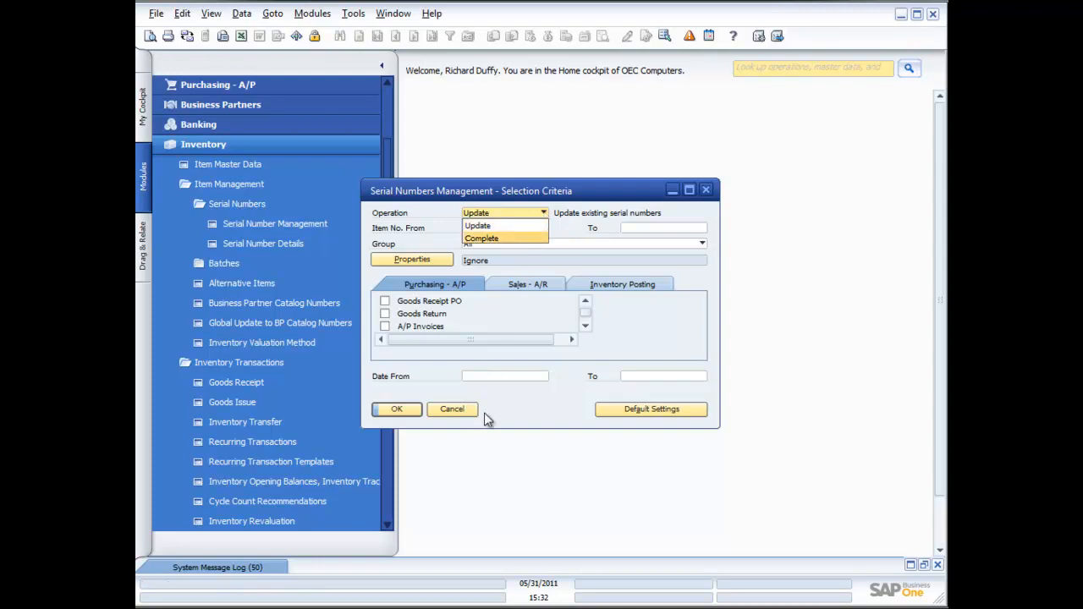
{"action": "left_click", "coordinate": [454, 411]}
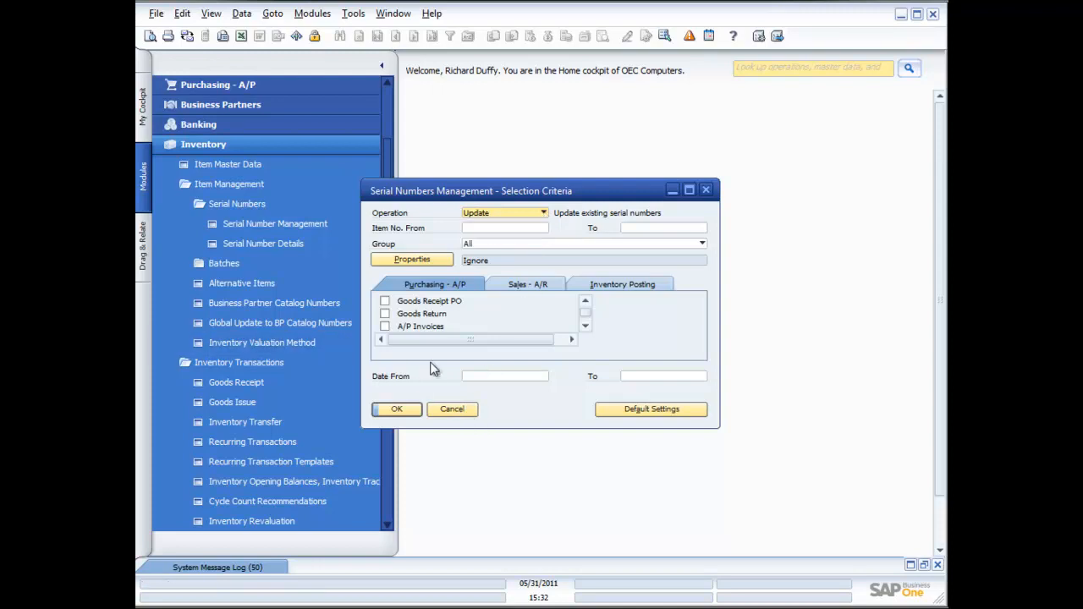
{"action": "left_click", "coordinate": [453, 411]}
- Open Serial Number Details, browse from the first record to one of item S10000, and examine its date, warranty, location and details fields
{"action": "left_click", "coordinate": [257, 242]}
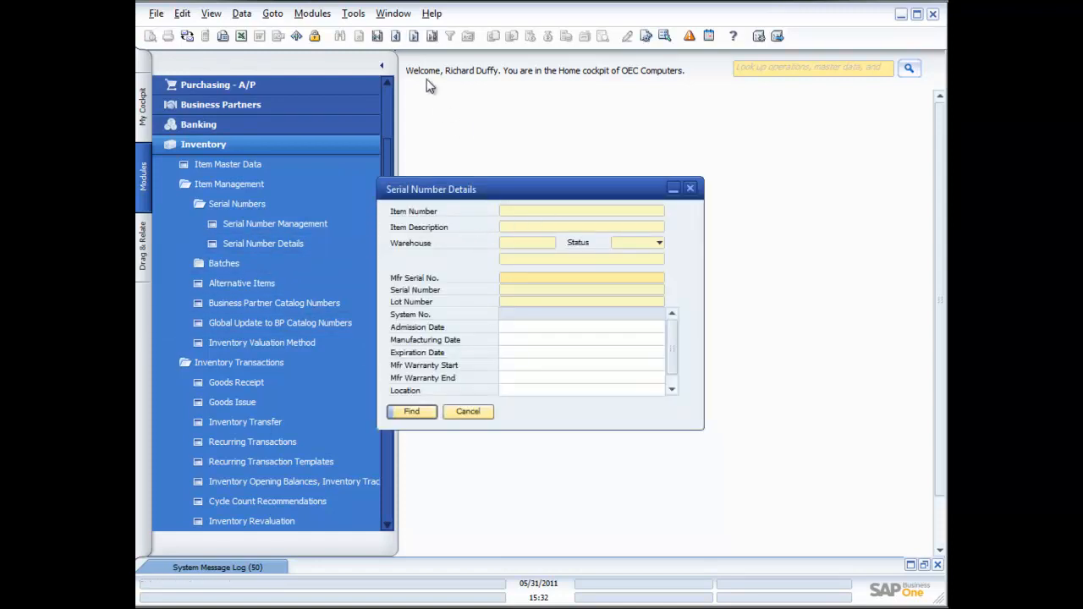
{"action": "left_click", "coordinate": [378, 37]}
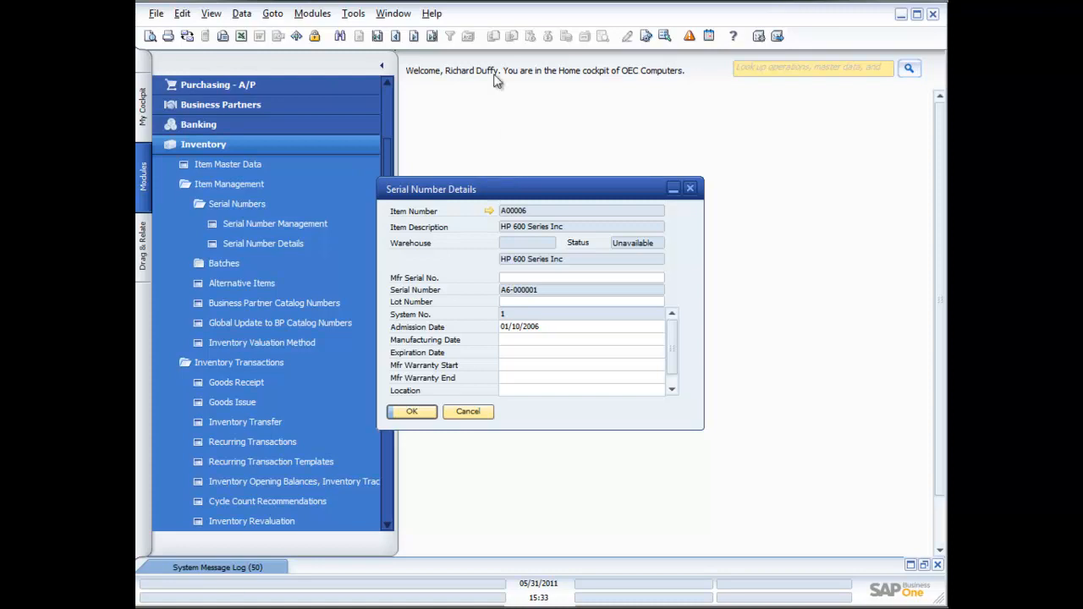
{"action": "left_click", "coordinate": [413, 36]}
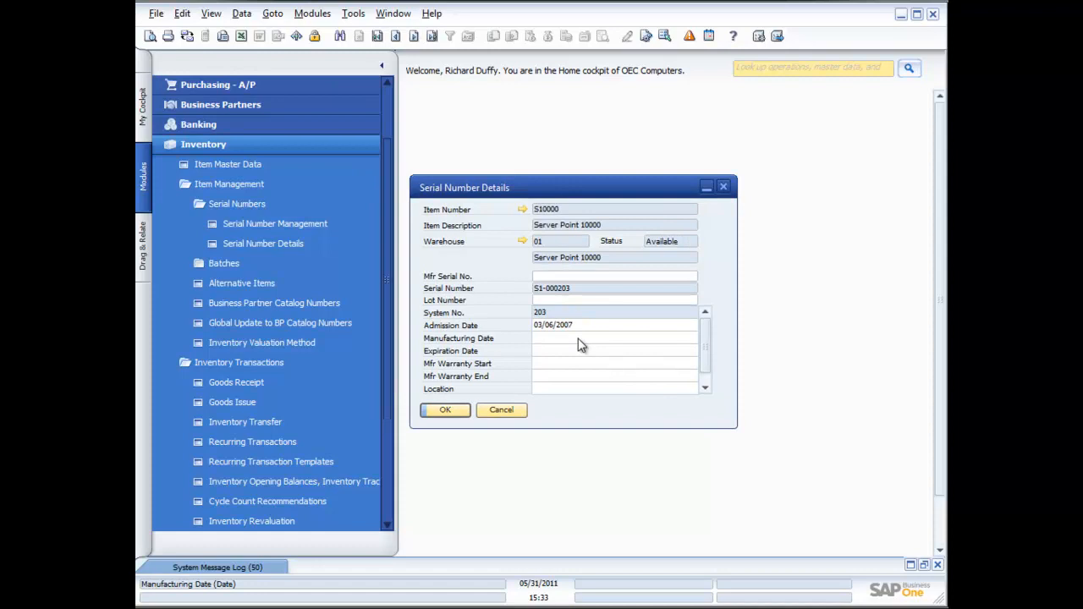
{"action": "left_click", "coordinate": [704, 386]}
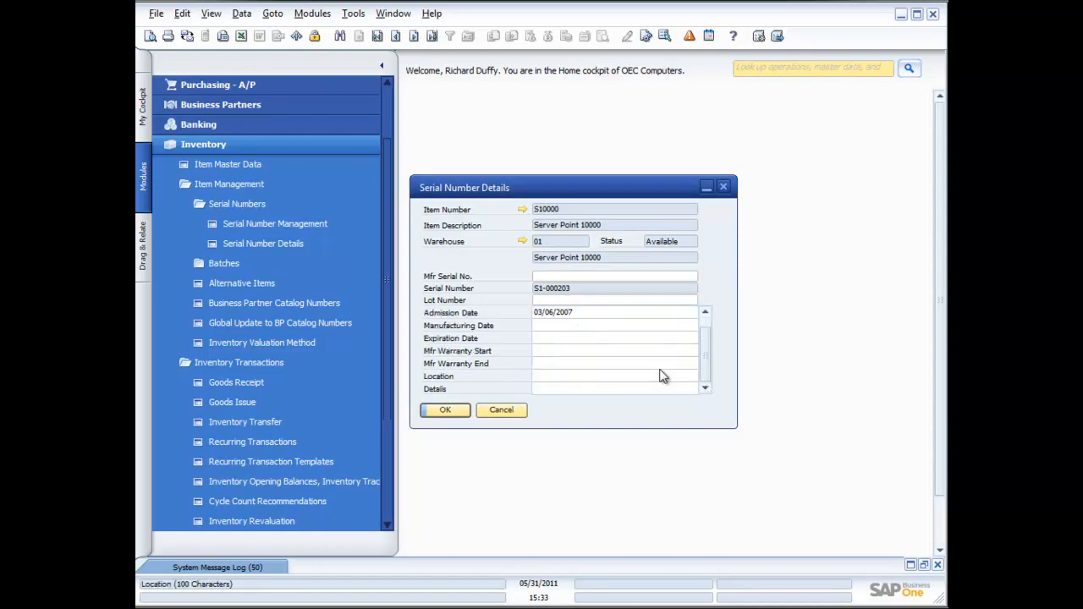